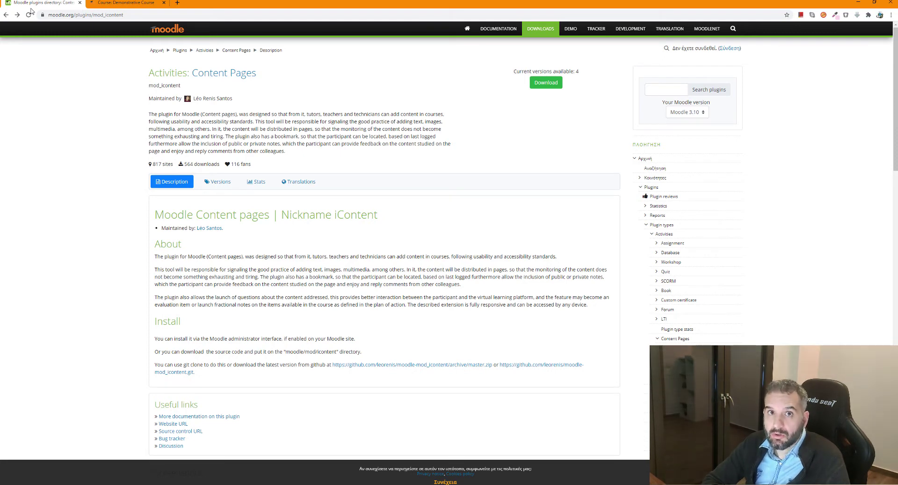
Switch from the Content Pages plugin listing to the Demonstrative Course browser tab
{"action": "left_click", "coordinate": [126, 3]}
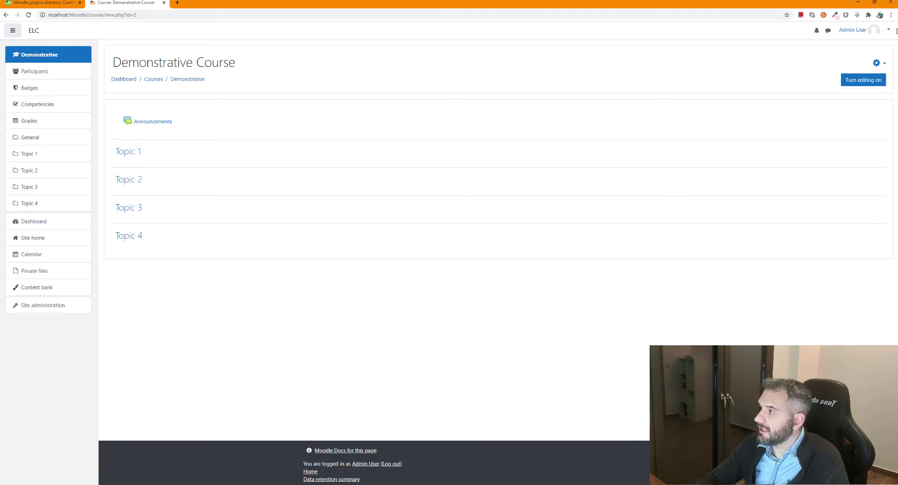
Turn on course editing and add an activity or resource to Topic 1
{"action": "left_click", "coordinate": [866, 80]}
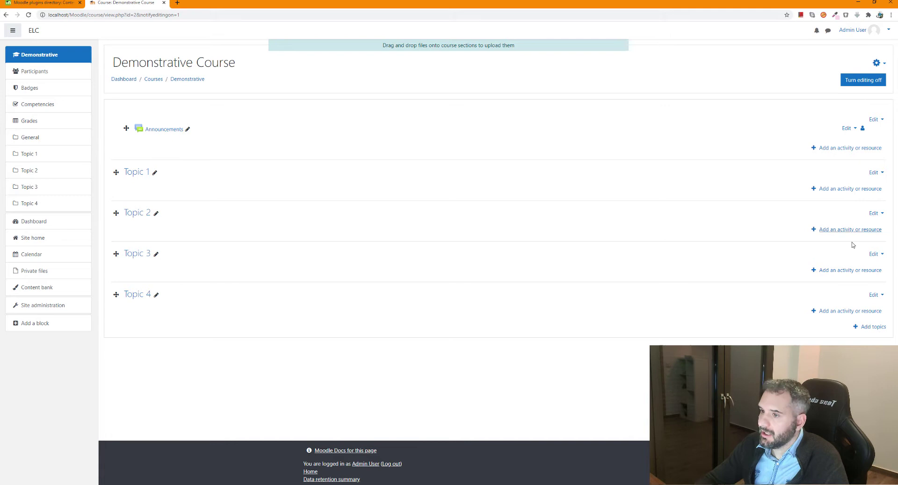
{"action": "left_click", "coordinate": [847, 190]}
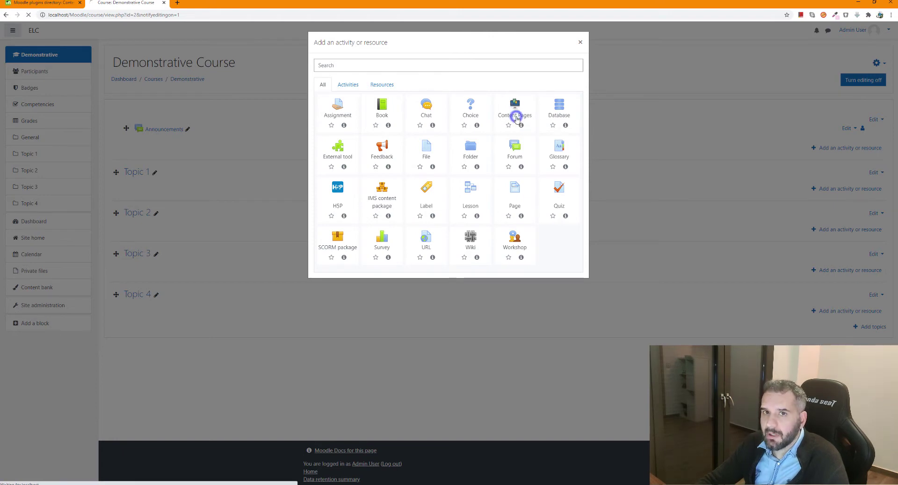
Choose Content Pages as the new activity and name it 'Demo Presentation'
{"action": "left_click", "coordinate": [517, 120]}
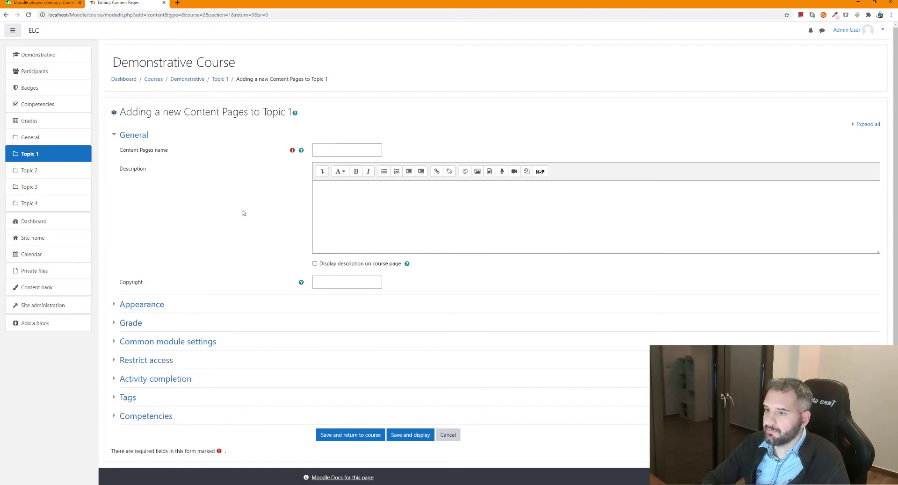
{"action": "left_click", "coordinate": [337, 148]}
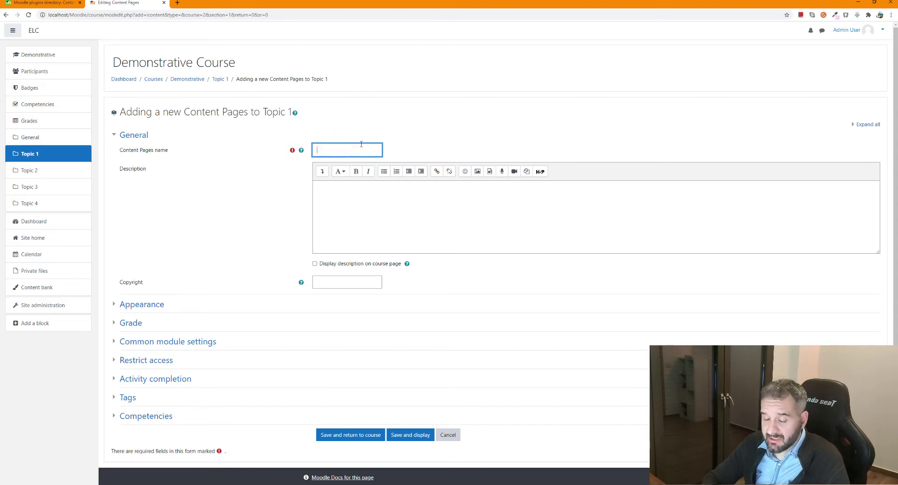
{"action": "type", "text": "Dem"}
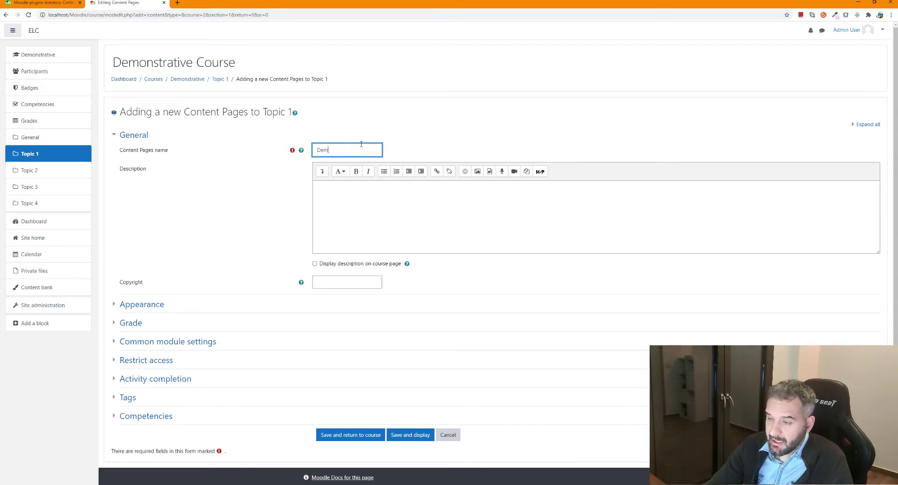
{"action": "type", "text": "o Presentation"}
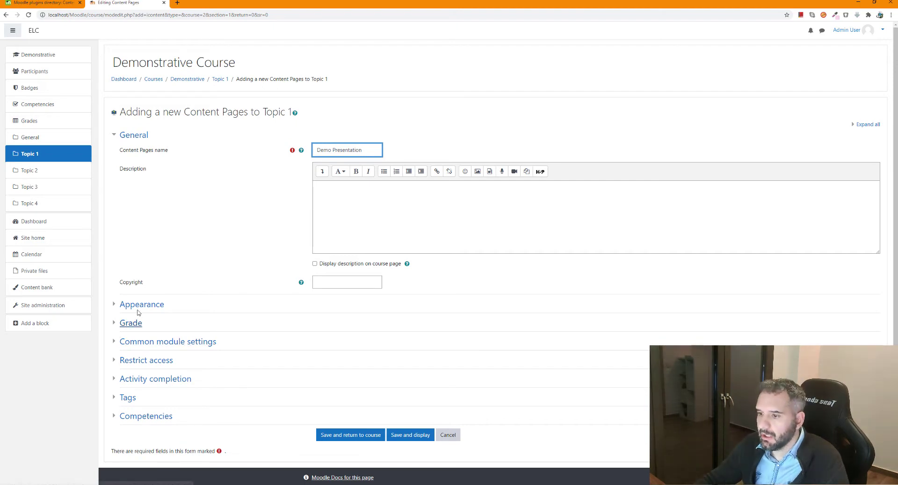
Review the Appearance settings, then save and display the new activity
{"action": "left_click", "coordinate": [138, 307]}
{"action": "scroll", "coordinate": [139, 310], "scroll_direction": "down", "scroll_amount": 2}
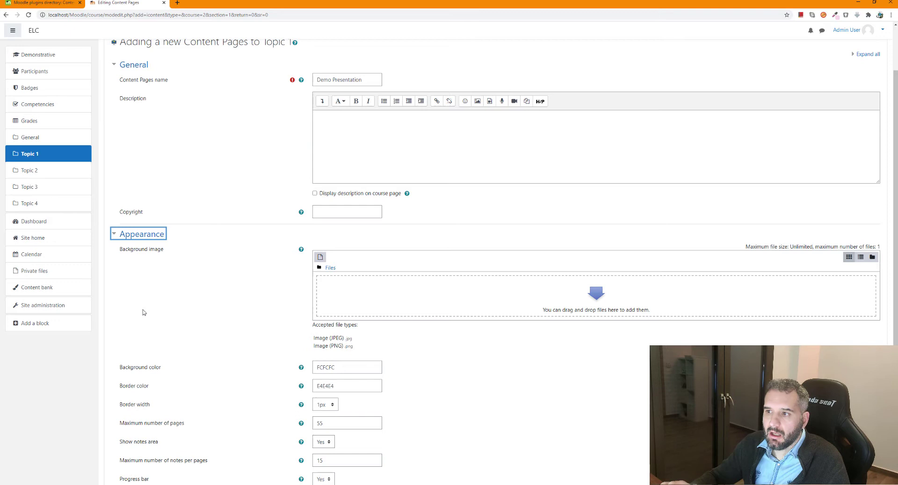
{"action": "scroll", "coordinate": [216, 268], "scroll_direction": "down", "scroll_amount": 1}
{"action": "scroll", "coordinate": [216, 269], "scroll_direction": "down", "scroll_amount": 1}
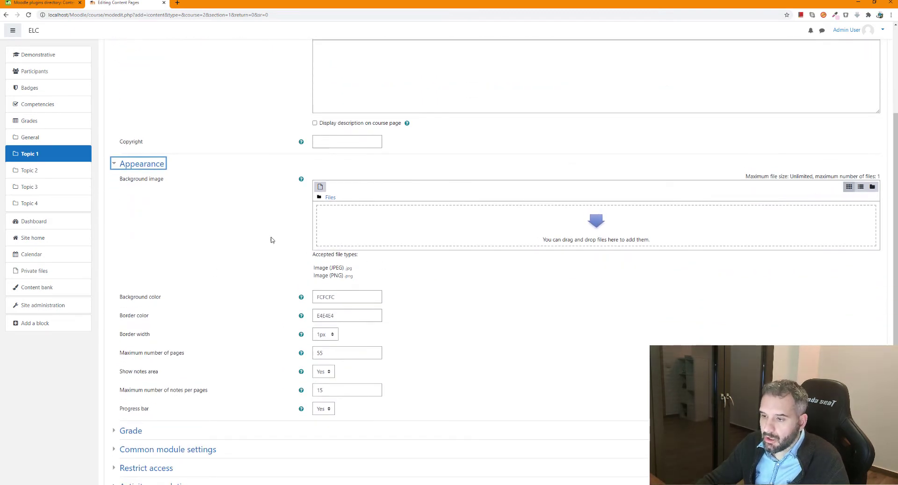
{"action": "scroll", "coordinate": [296, 261], "scroll_direction": "up", "scroll_amount": 2}
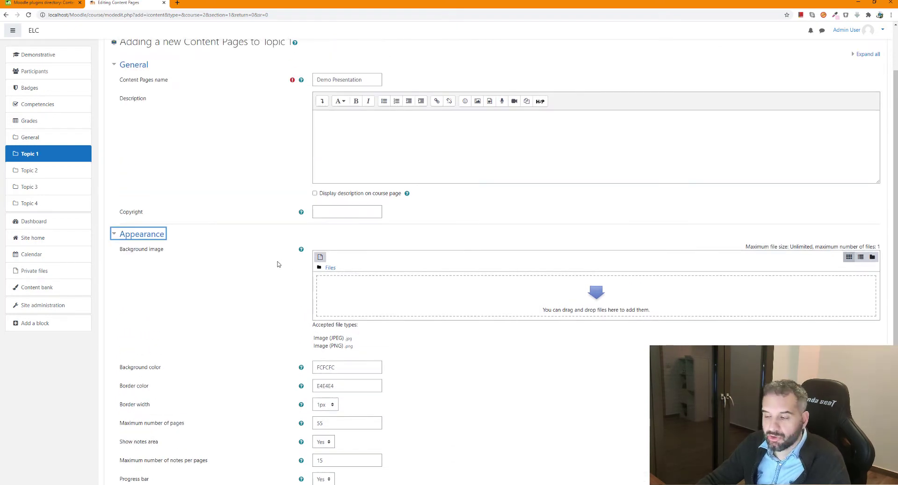
{"action": "scroll", "coordinate": [318, 289], "scroll_direction": "down", "scroll_amount": 2}
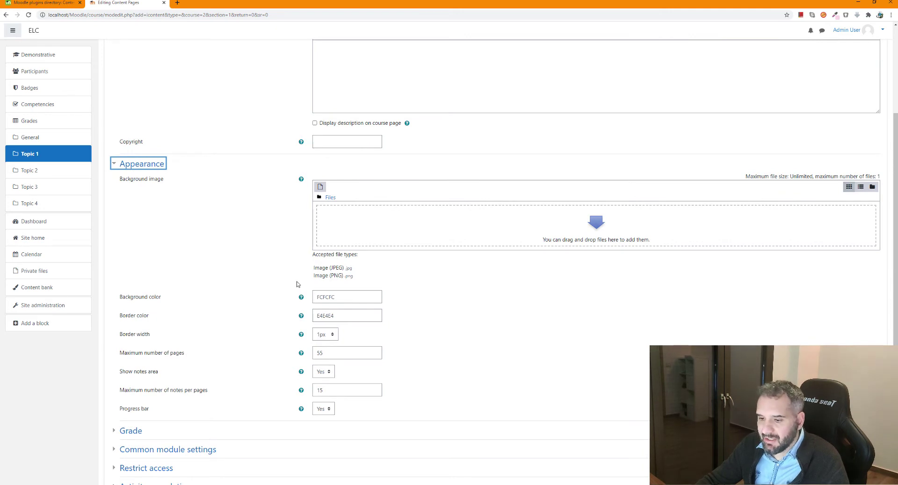
{"action": "scroll", "coordinate": [287, 304], "scroll_direction": "down", "scroll_amount": 1}
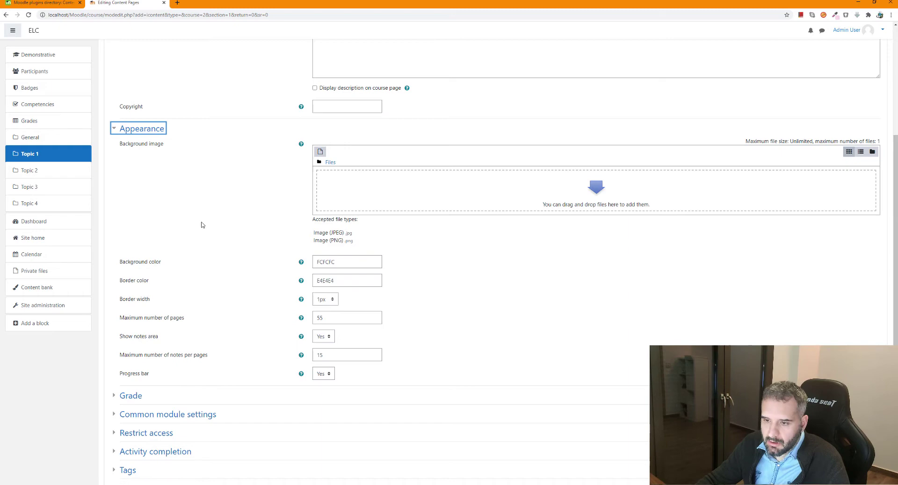
{"action": "scroll", "coordinate": [181, 184], "scroll_direction": "down", "scroll_amount": 2}
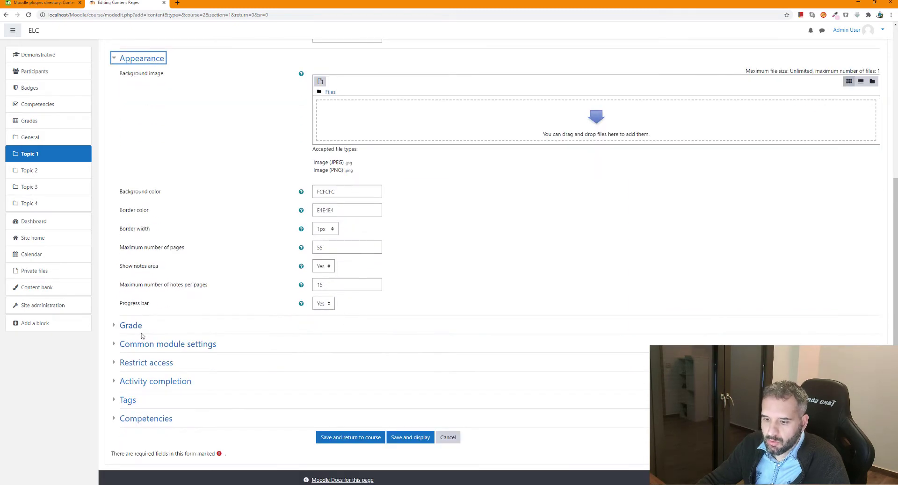
{"action": "left_click", "coordinate": [401, 438]}
{"action": "scroll", "coordinate": [412, 339], "scroll_direction": "down", "scroll_amount": 5}
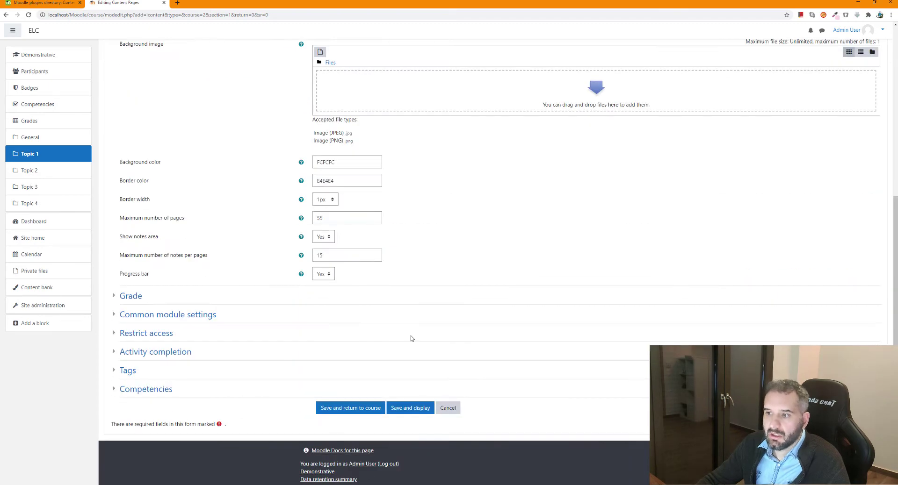
{"action": "left_click", "coordinate": [406, 414]}
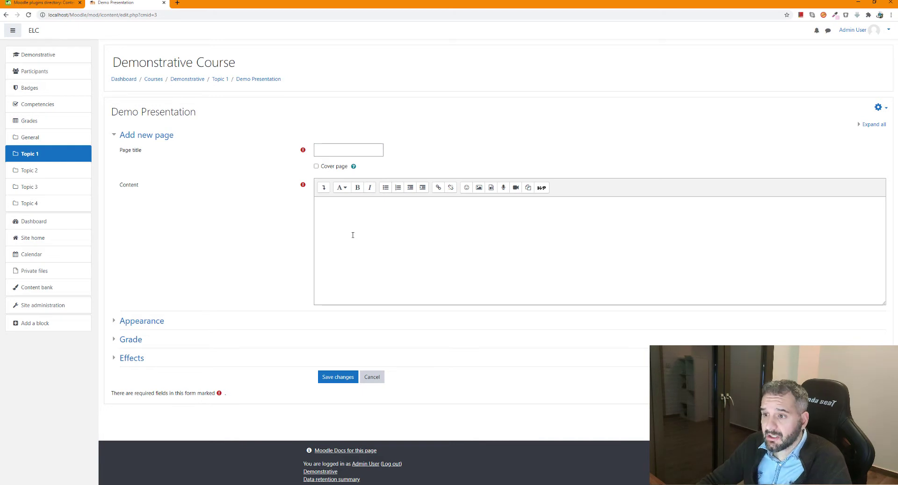
Mark the first page as a cover page titled 'Monuments' with content 'Welcome to this presentation'
{"action": "left_click", "coordinate": [316, 166]}
{"action": "left_click", "coordinate": [347, 149]}
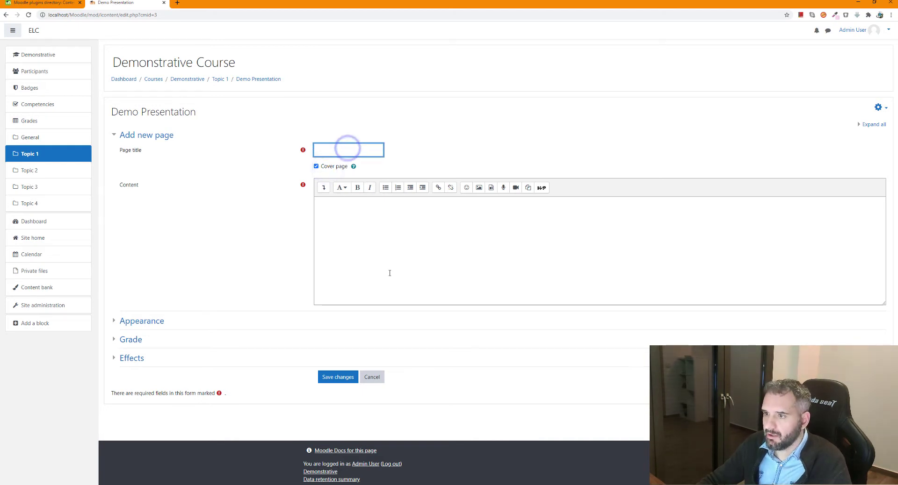
{"action": "type", "text": "Monuments"}
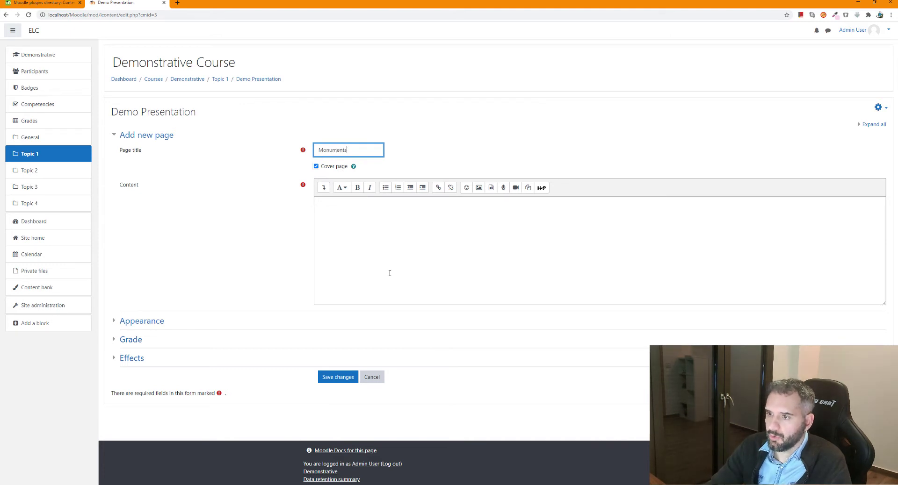
{"action": "left_click", "coordinate": [389, 273]}
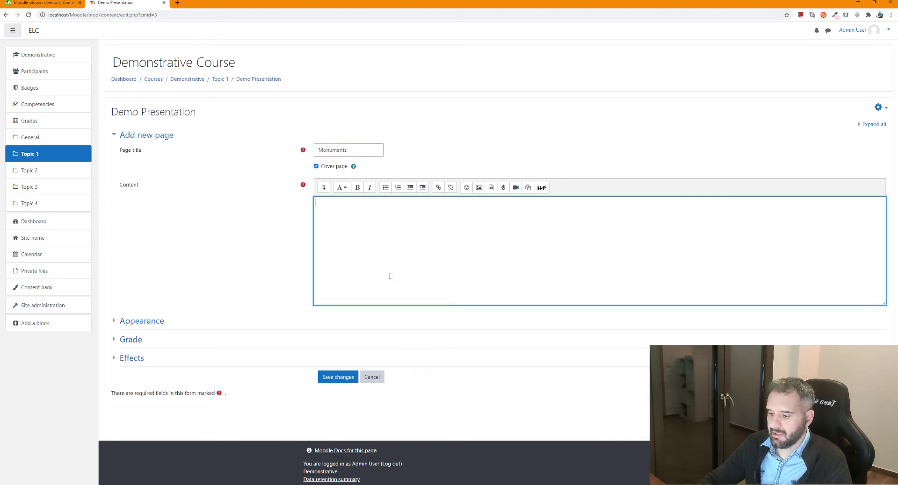
{"action": "type", "text": "Welcome to this presentation"}
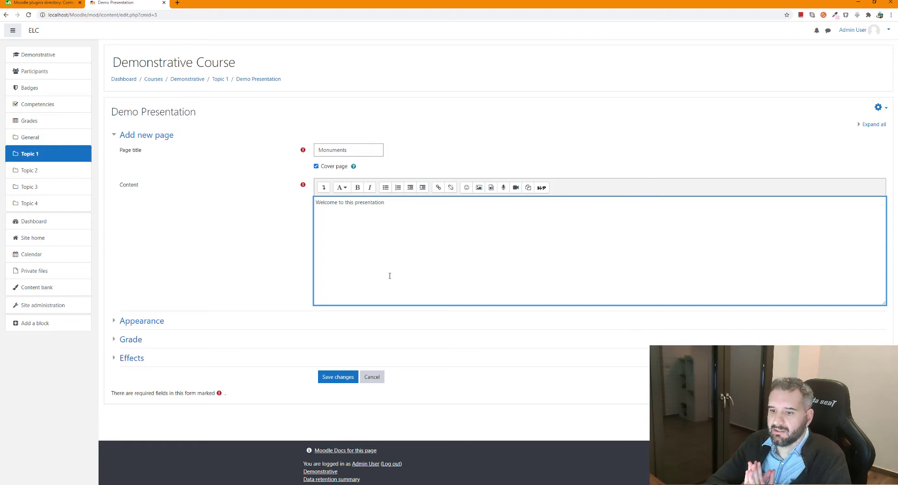
Keep Slide as the Monuments page's transition effect and save the page
{"action": "left_click", "coordinate": [143, 322]}
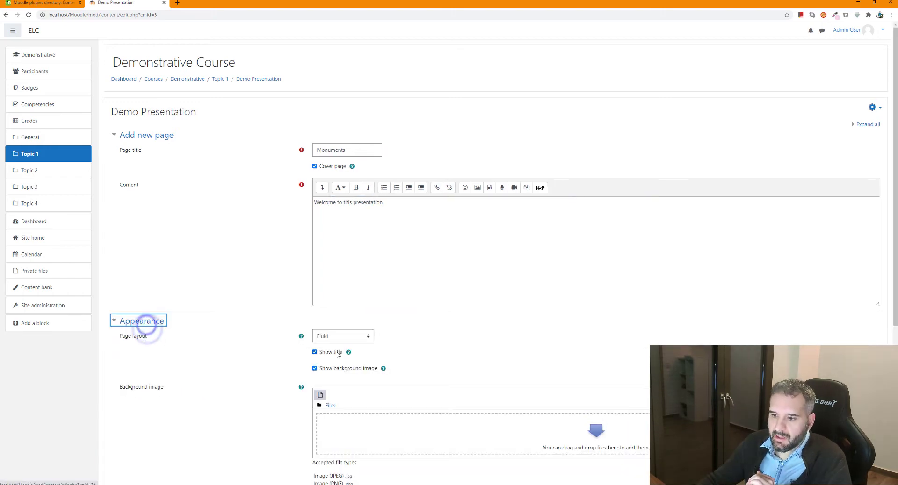
{"action": "scroll", "coordinate": [350, 372], "scroll_direction": "down", "scroll_amount": 4}
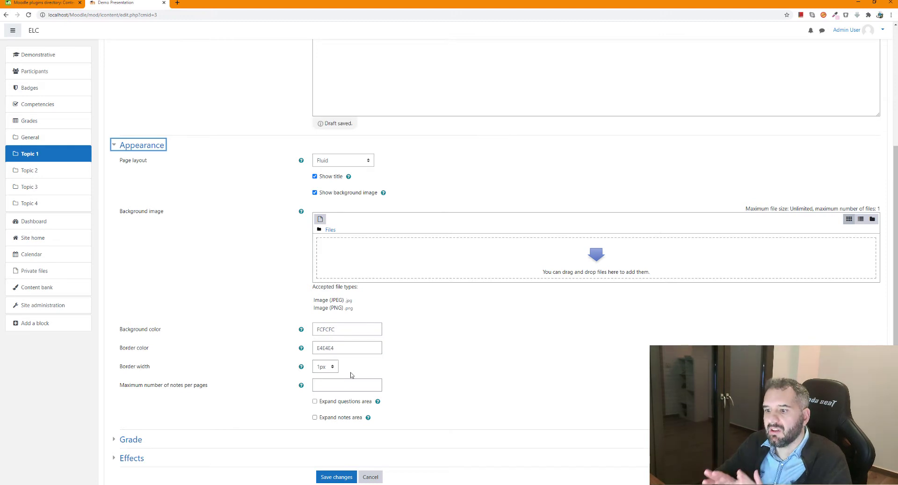
{"action": "scroll", "coordinate": [207, 320], "scroll_direction": "down", "scroll_amount": 3}
{"action": "left_click", "coordinate": [130, 370]}
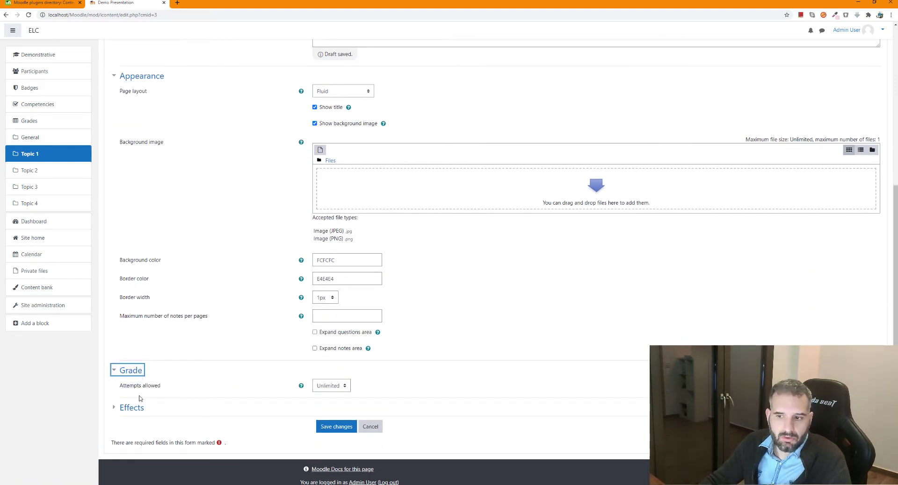
{"action": "left_click", "coordinate": [128, 407]}
{"action": "scroll", "coordinate": [204, 389], "scroll_direction": "down", "scroll_amount": 1}
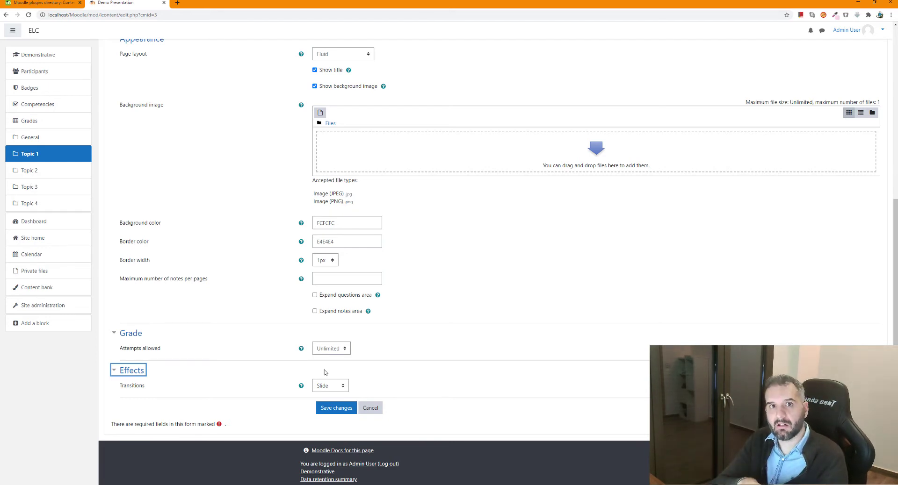
{"action": "left_click", "coordinate": [345, 384]}
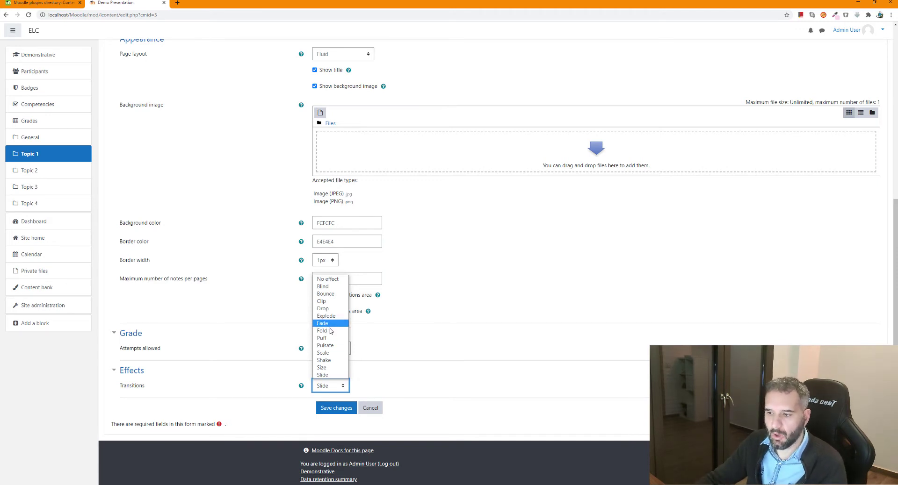
{"action": "left_click", "coordinate": [330, 374]}
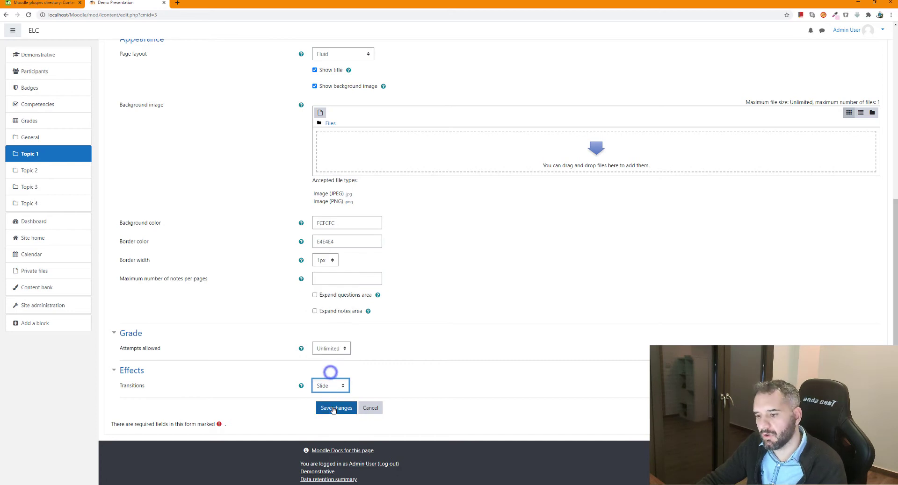
{"action": "left_click", "coordinate": [333, 408]}
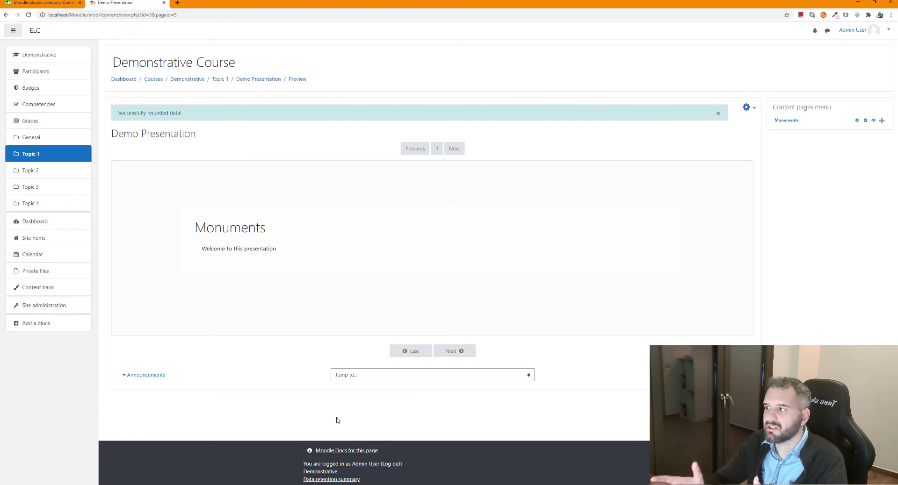
{"action": "triple_click", "coordinate": [774, 109]}
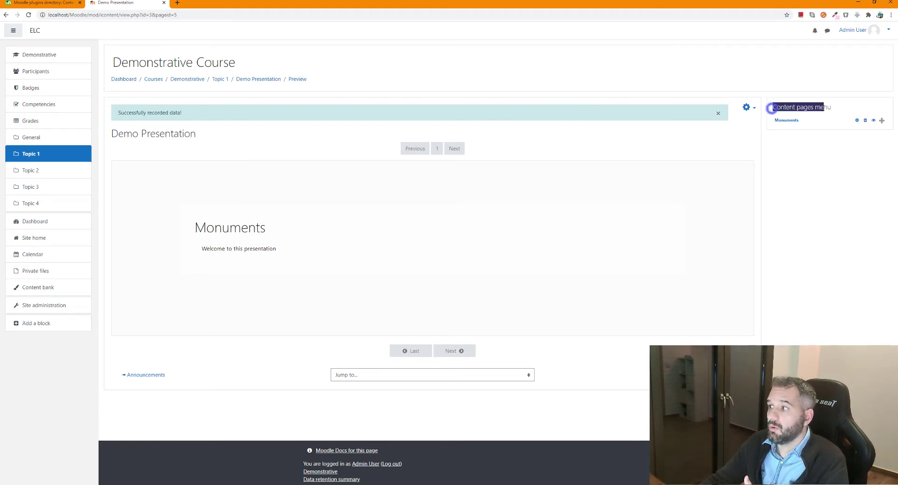
{"action": "left_click", "coordinate": [820, 112]}
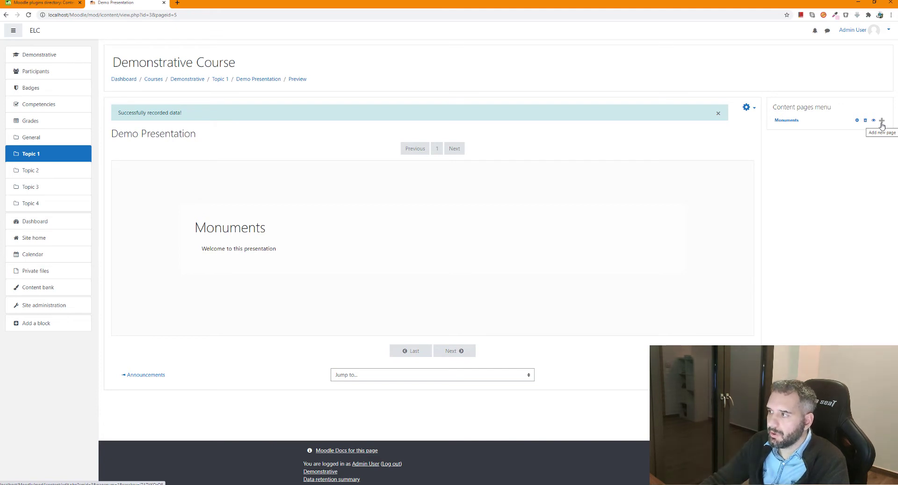
Add a new page to the presentation titled 'Great Wall of China'
{"action": "left_click", "coordinate": [881, 122]}
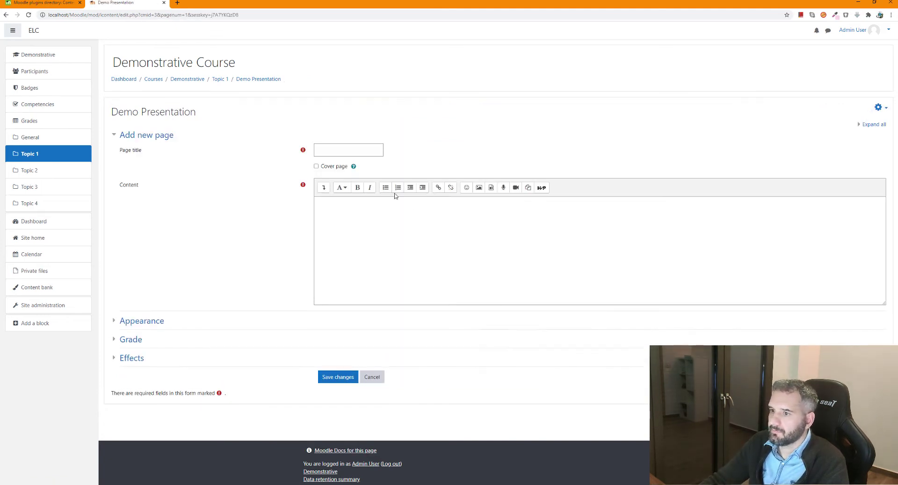
{"action": "left_click", "coordinate": [374, 152]}
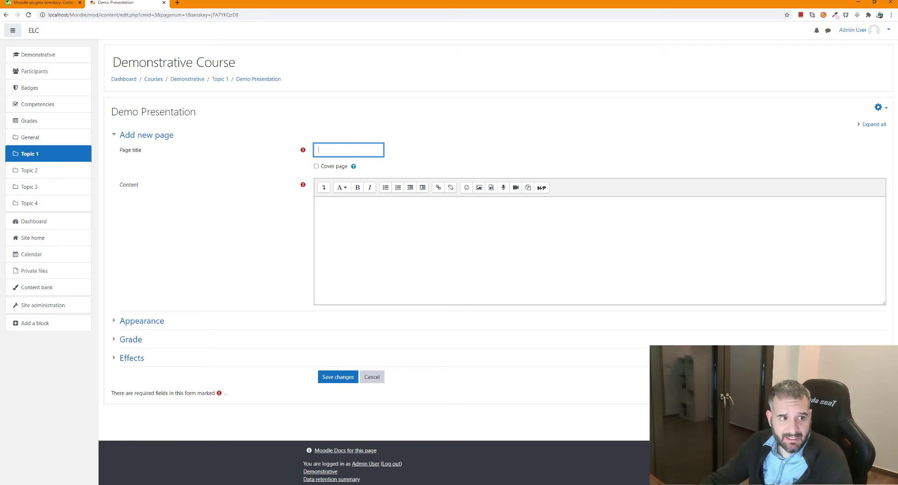
{"action": "left_click", "coordinate": [335, 151]}
{"action": "type", "text": "Great Wall of China"}
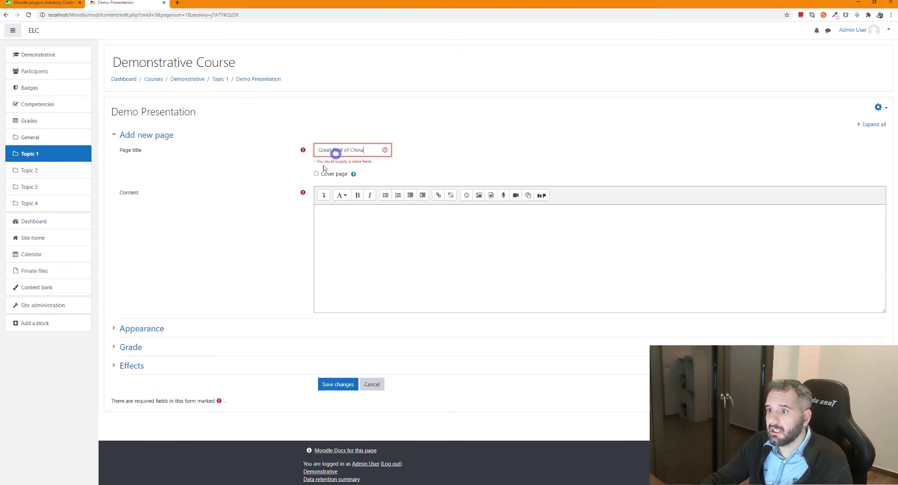
Paste the copied Great Wall text into the page content and begin inserting an image
{"action": "key", "text": "alt+Tab"}
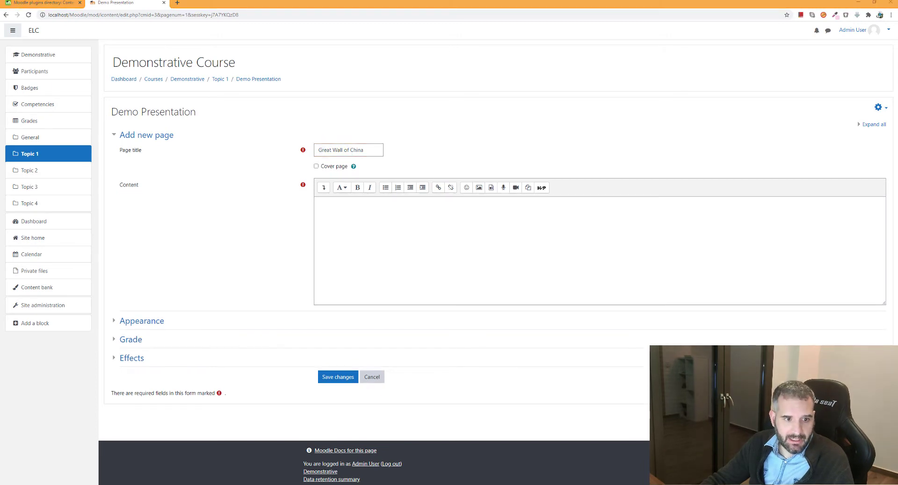
{"action": "left_click", "coordinate": [443, 239]}
{"action": "key", "text": "ctrl+v"}
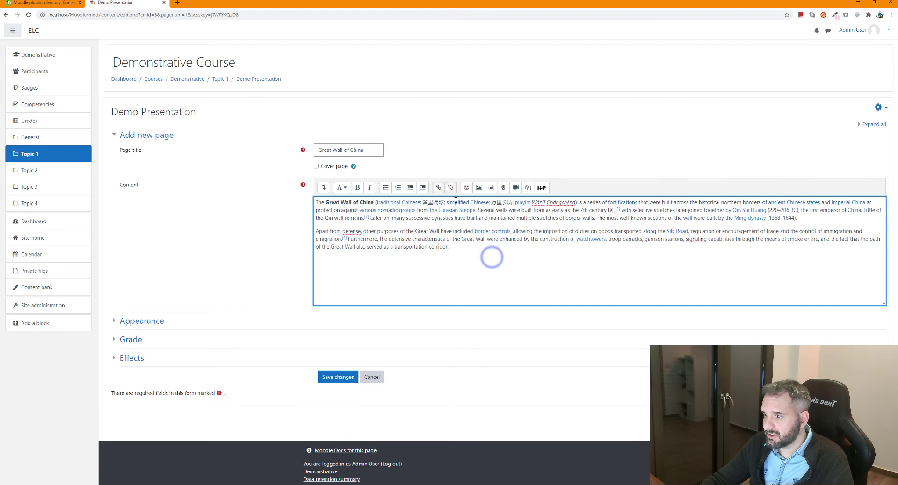
{"action": "left_click", "coordinate": [478, 188]}
Upload the great wall.jpg picture from the Desktop through the file picker
{"action": "left_click", "coordinate": [473, 216]}
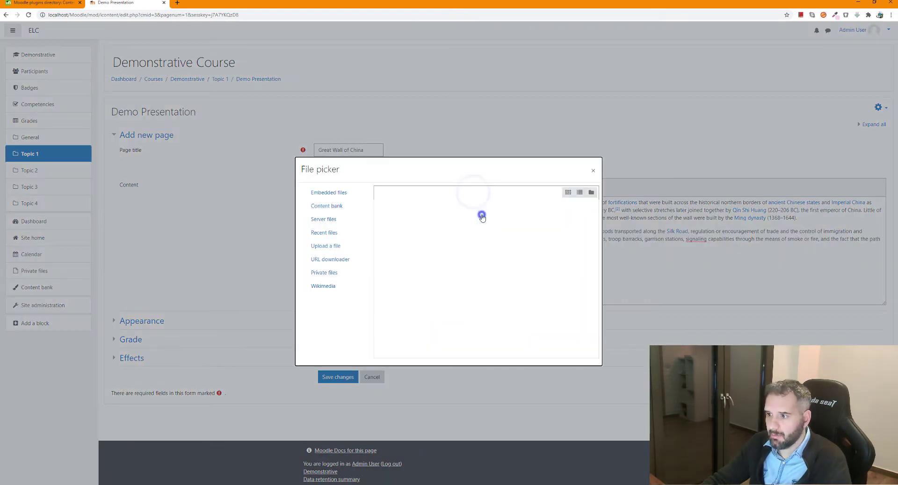
{"action": "left_click", "coordinate": [402, 228]}
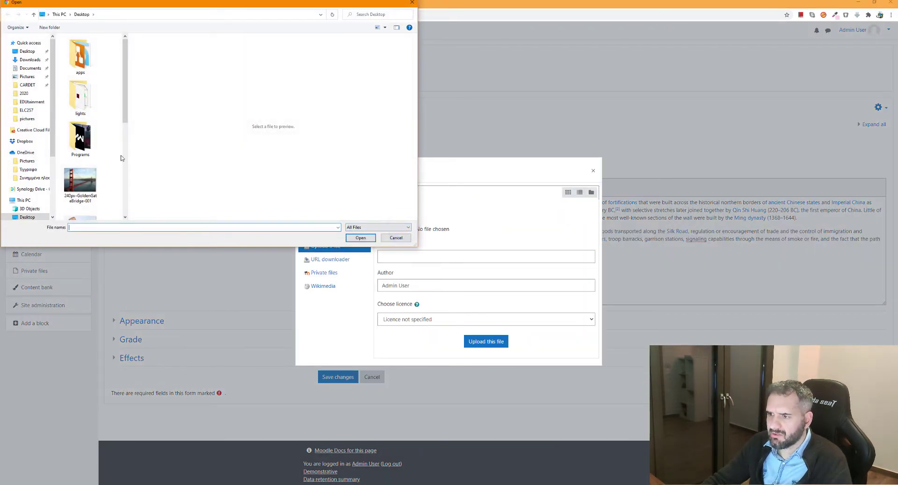
{"action": "scroll", "coordinate": [95, 98], "scroll_direction": "down", "scroll_amount": 3}
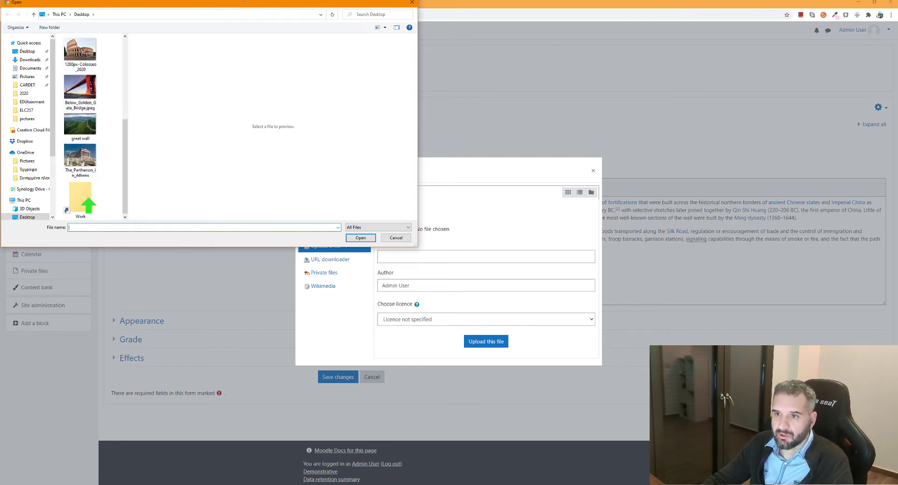
{"action": "double_click", "coordinate": [84, 125]}
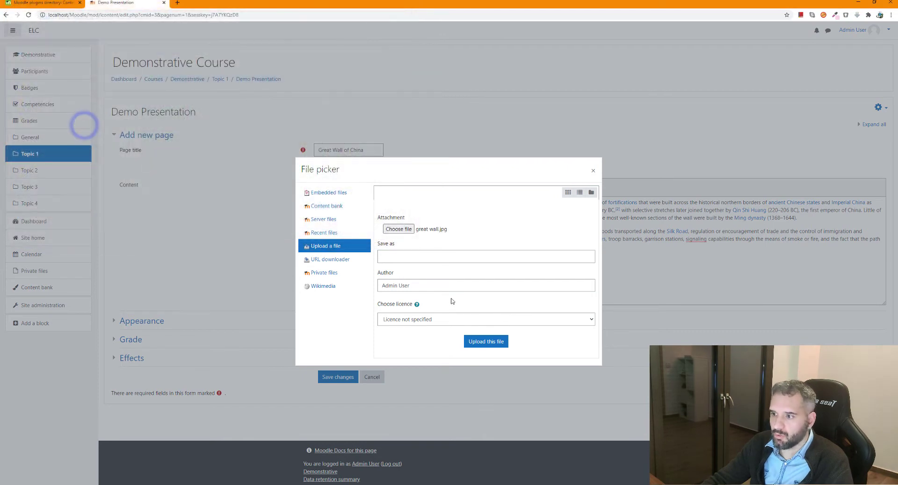
{"action": "left_click", "coordinate": [483, 340]}
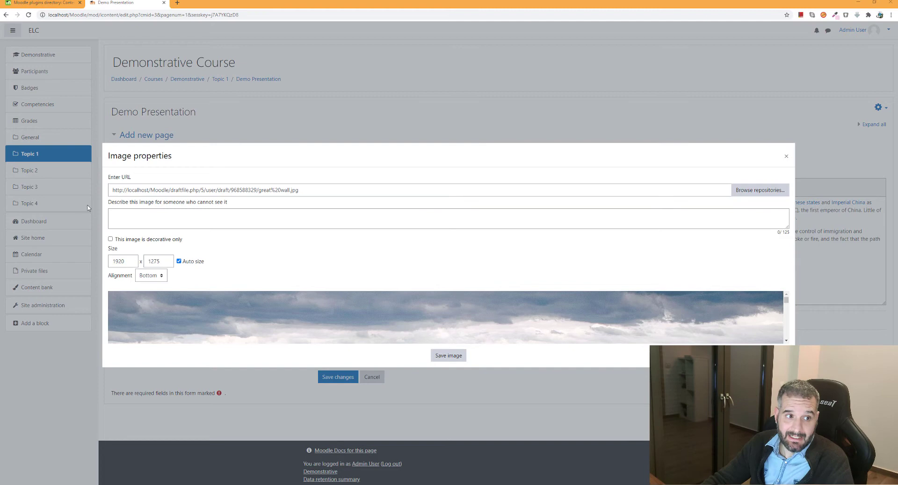
Describe the image as 'Great Wall of China', resize it to 800 × 531, and insert it
{"action": "left_click", "coordinate": [194, 221]}
{"action": "type", "text": "Great Wall of China"}
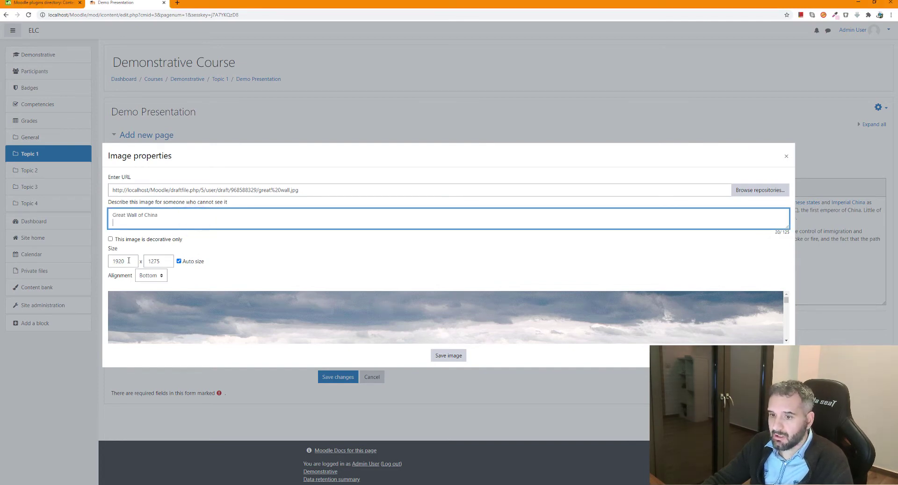
{"action": "double_click", "coordinate": [129, 261]}
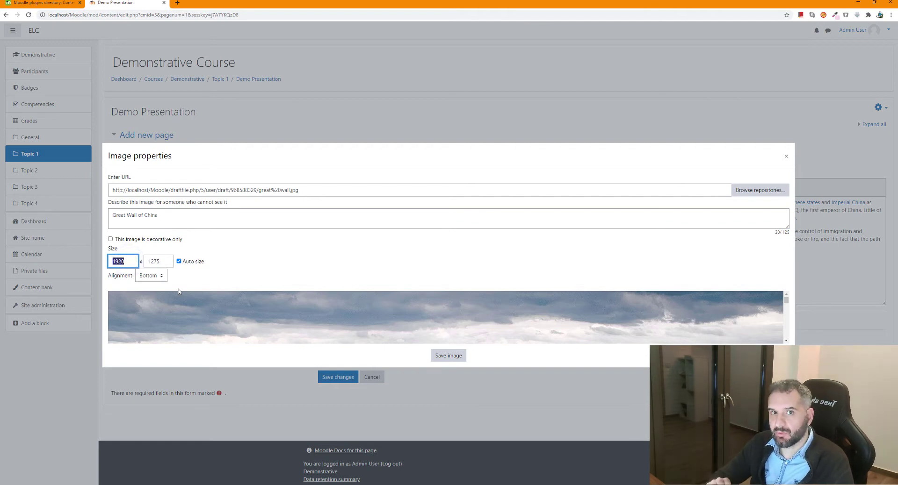
{"action": "type", "text": "800"}
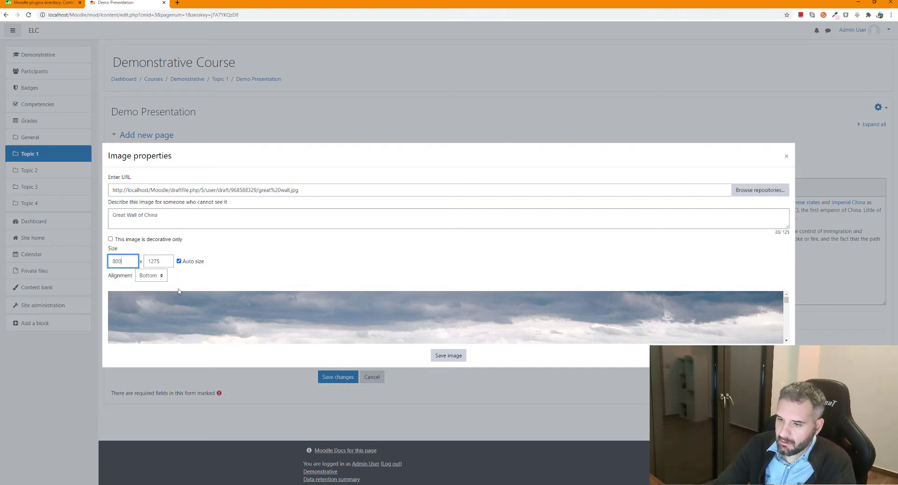
{"action": "left_click", "coordinate": [158, 261]}
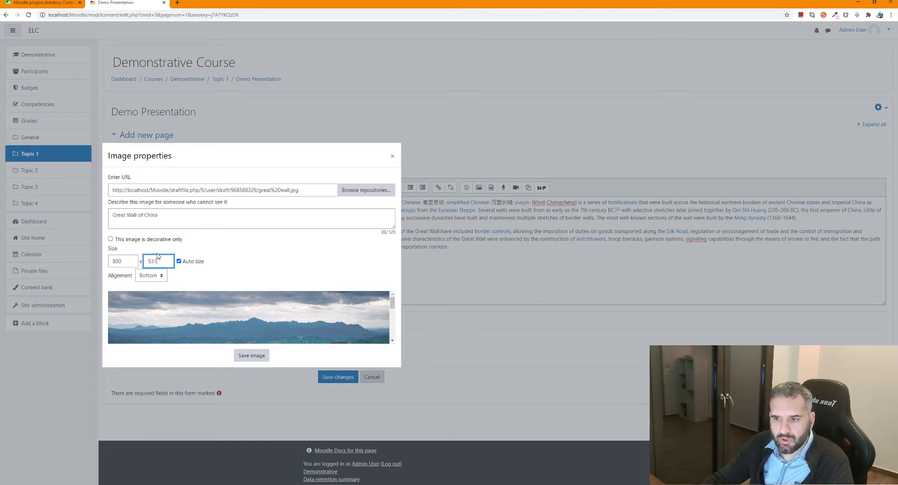
{"action": "left_click", "coordinate": [255, 356]}
Paste another paragraph about the wall below the Great Wall photo
{"action": "scroll", "coordinate": [596, 293], "scroll_direction": "down", "scroll_amount": 5}
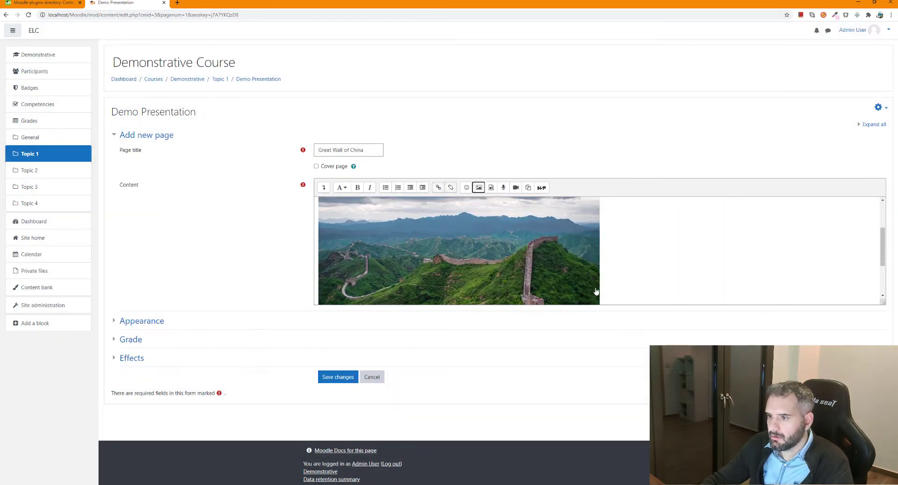
{"action": "left_click", "coordinate": [613, 283]}
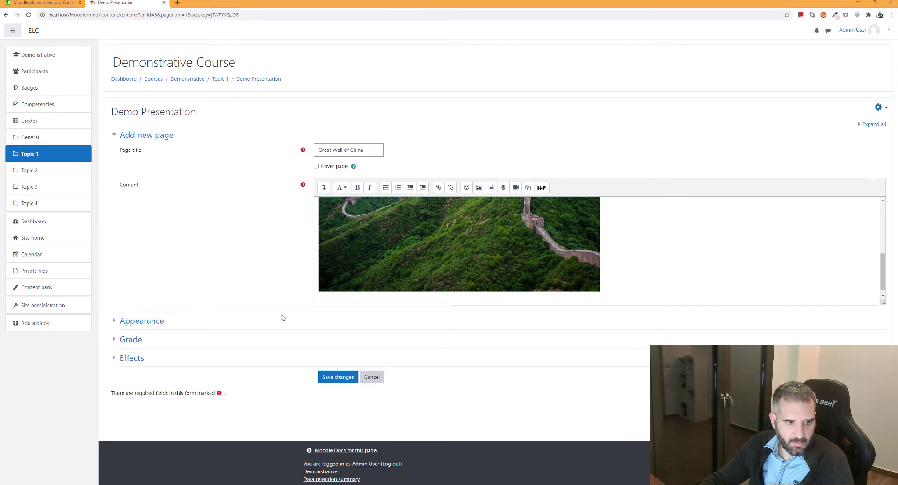
{"action": "left_click", "coordinate": [356, 299]}
{"action": "key", "text": "ctrl+v"}
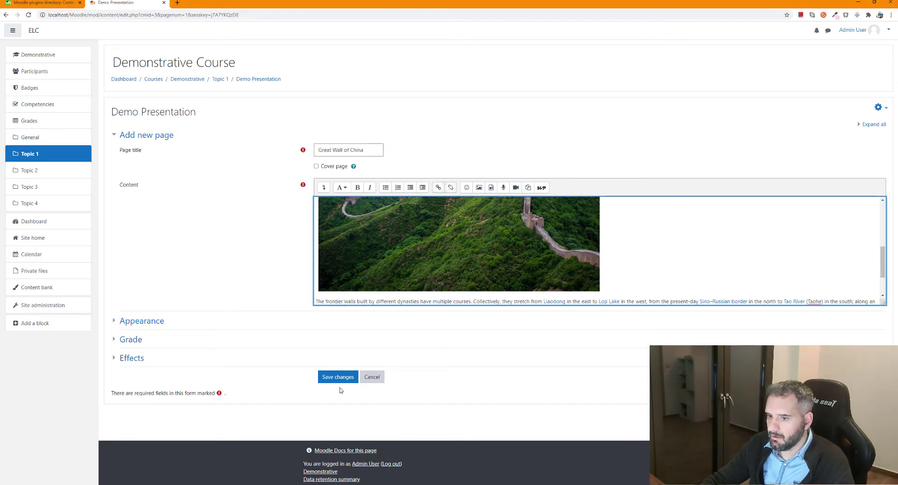
Expand Appearance, Grade and Effects, then save the Great Wall of China page
{"action": "left_click", "coordinate": [114, 323]}
{"action": "scroll", "coordinate": [136, 318], "scroll_direction": "down", "scroll_amount": 5}
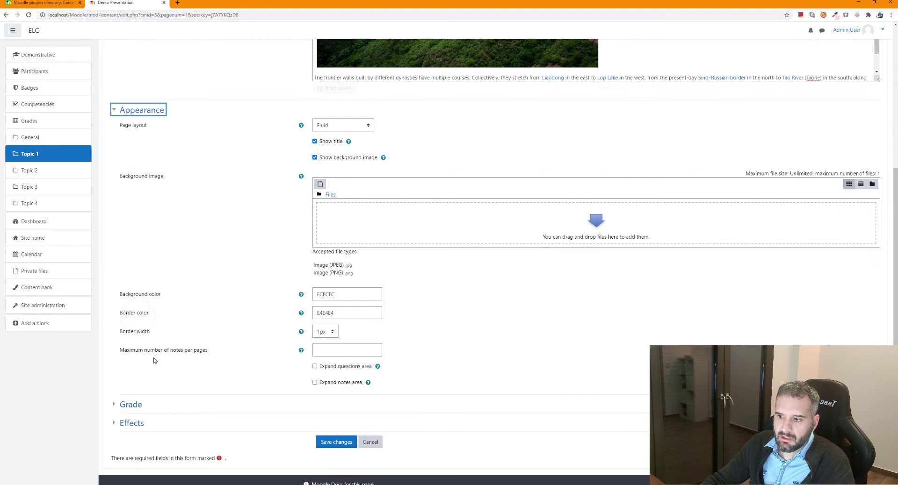
{"action": "left_click", "coordinate": [130, 411]}
{"action": "scroll", "coordinate": [133, 400], "scroll_direction": "down", "scroll_amount": 1}
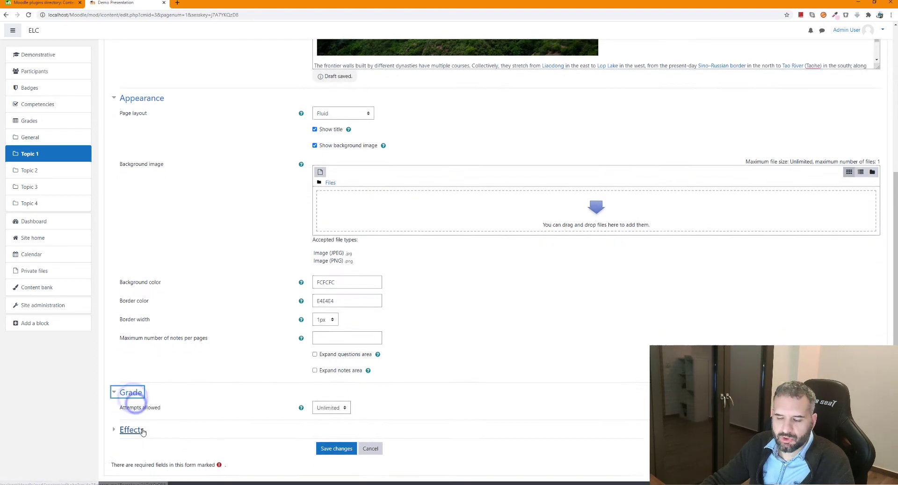
{"action": "left_click", "coordinate": [135, 395]}
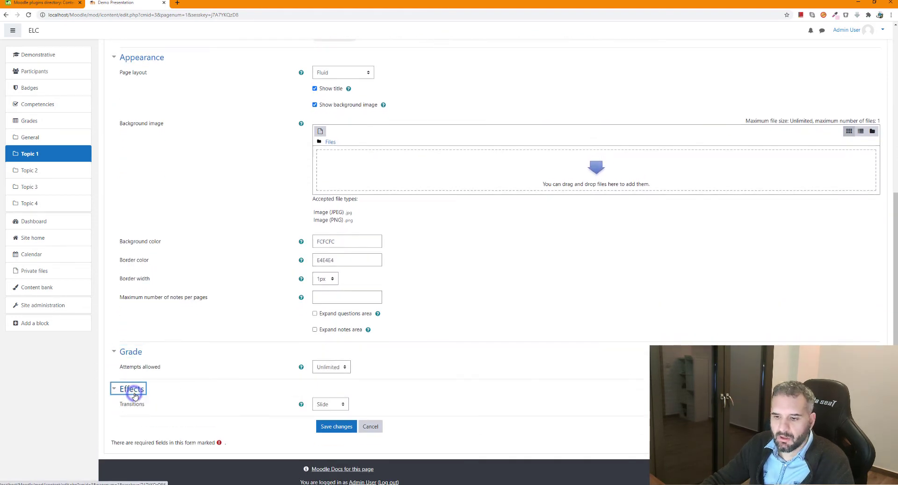
{"action": "left_click", "coordinate": [328, 428]}
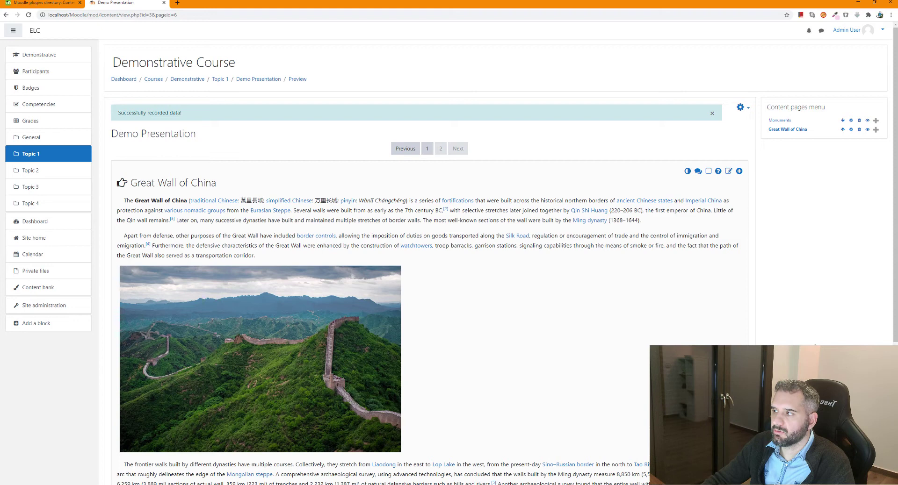
Add a new page titled 'Parthenon' and paste the Parthenon text into its content
{"action": "left_click", "coordinate": [875, 129]}
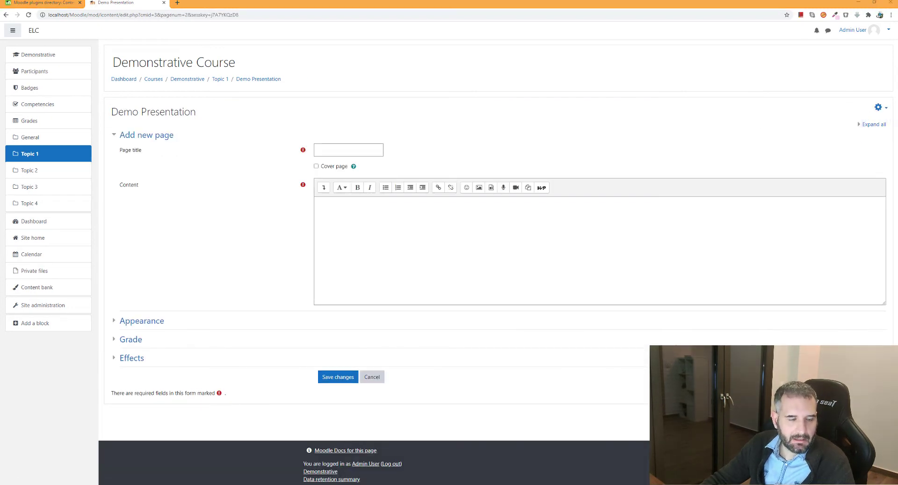
{"action": "left_click", "coordinate": [335, 147]}
{"action": "type", "text": "Parthenon"}
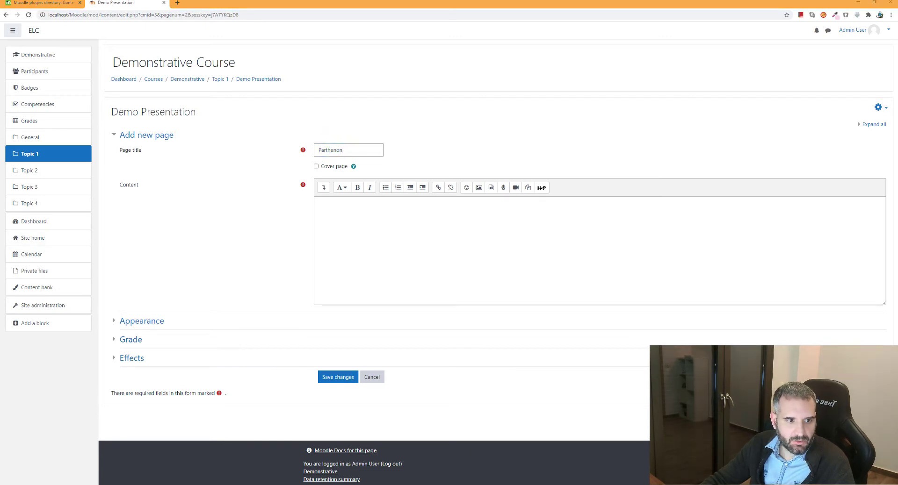
{"action": "left_click", "coordinate": [448, 223]}
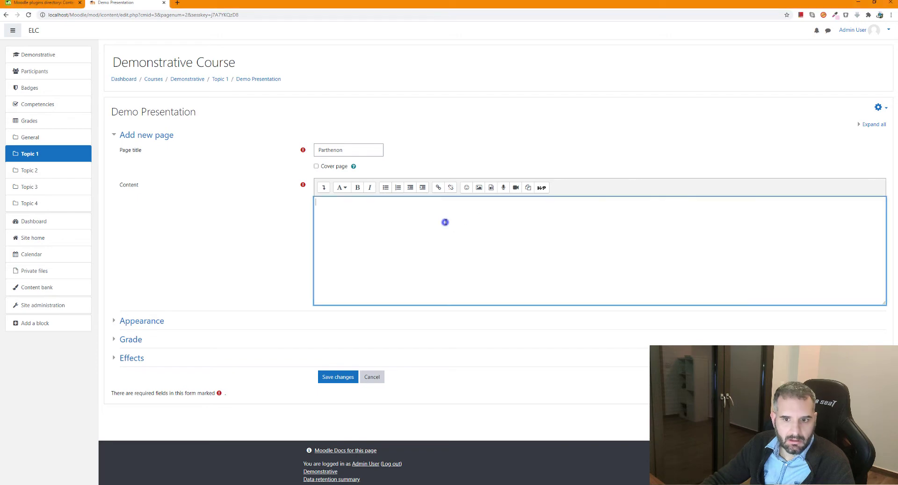
{"action": "key", "text": "ctrl+v"}
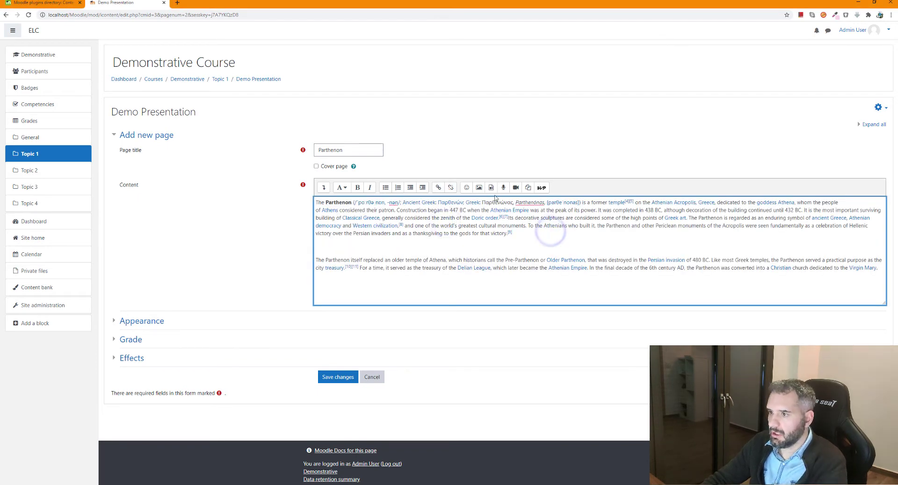
Upload the The_Parthenon_in_Athens picture from the computer as the page image
{"action": "left_click", "coordinate": [479, 187]}
{"action": "left_click", "coordinate": [482, 216]}
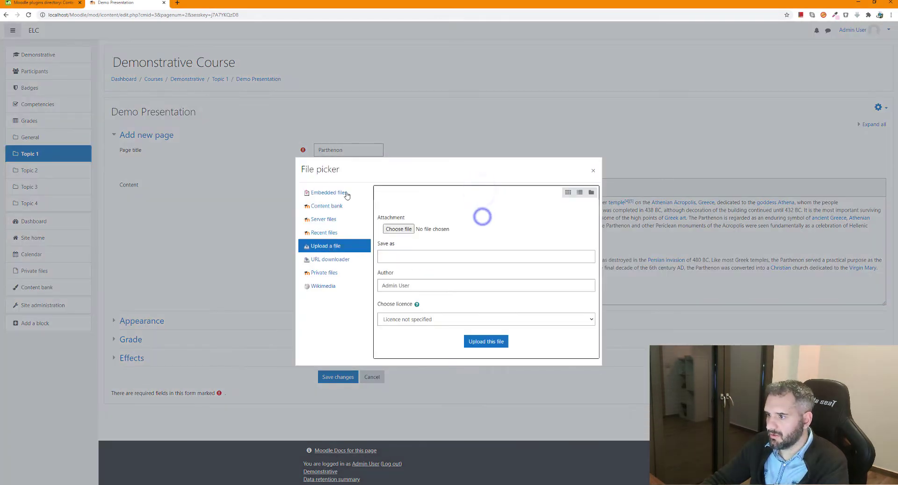
{"action": "left_click", "coordinate": [398, 229]}
{"action": "left_click", "coordinate": [90, 169]}
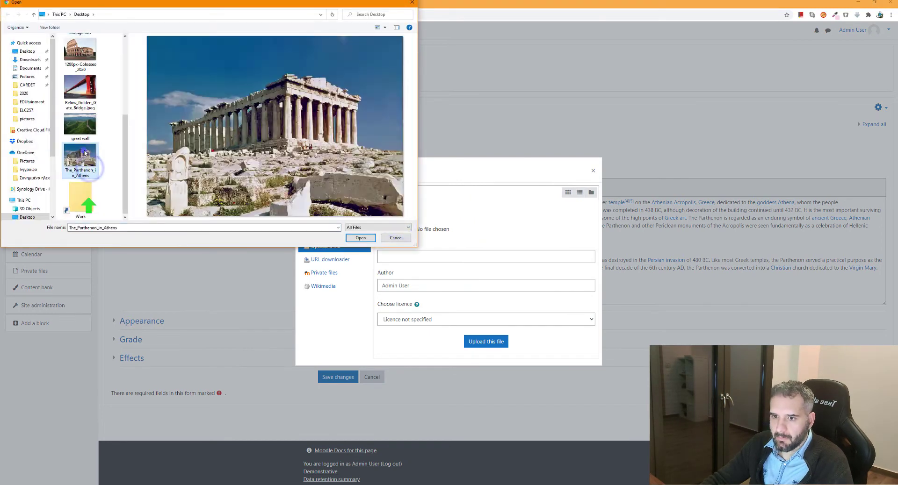
{"action": "double_click", "coordinate": [79, 152]}
{"action": "left_click", "coordinate": [489, 340]}
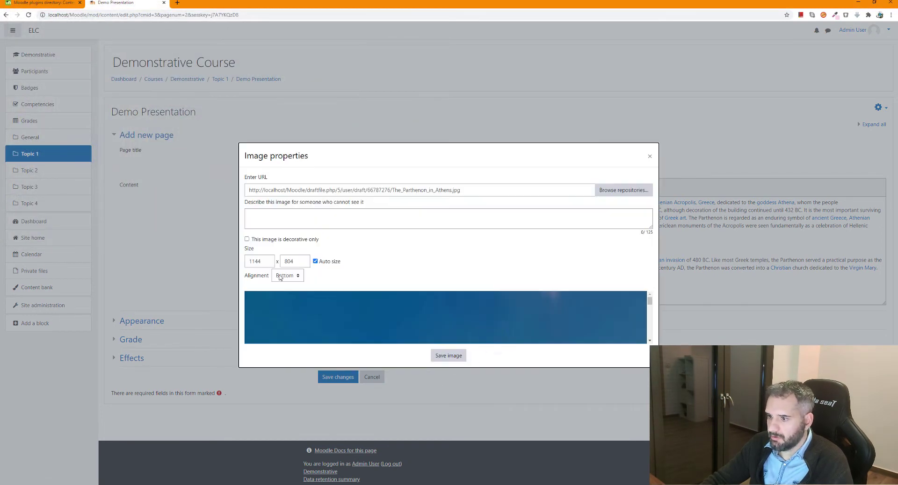
Size the Parthenon photo to 800 × 562, describe it as 'The Parthenon', and insert it
{"action": "double_click", "coordinate": [256, 262]}
{"action": "type", "text": "800"}
{"action": "left_click", "coordinate": [307, 216]}
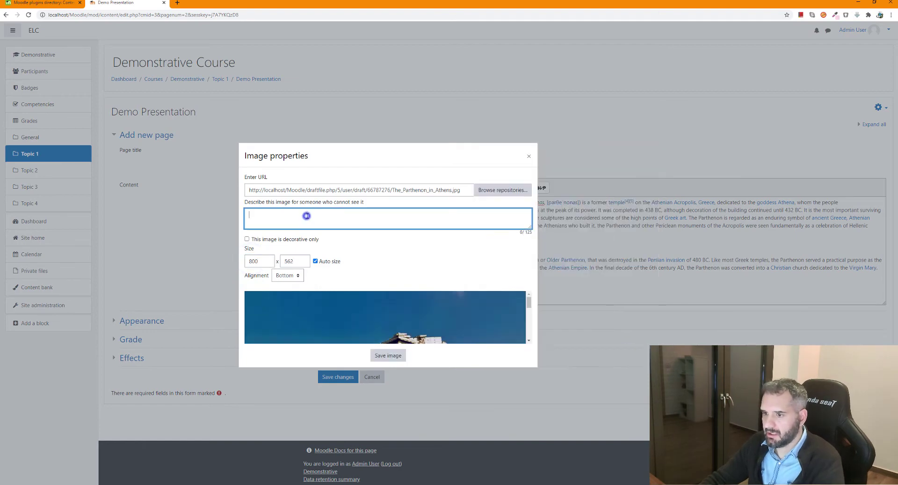
{"action": "type", "text": "The Parthenon"}
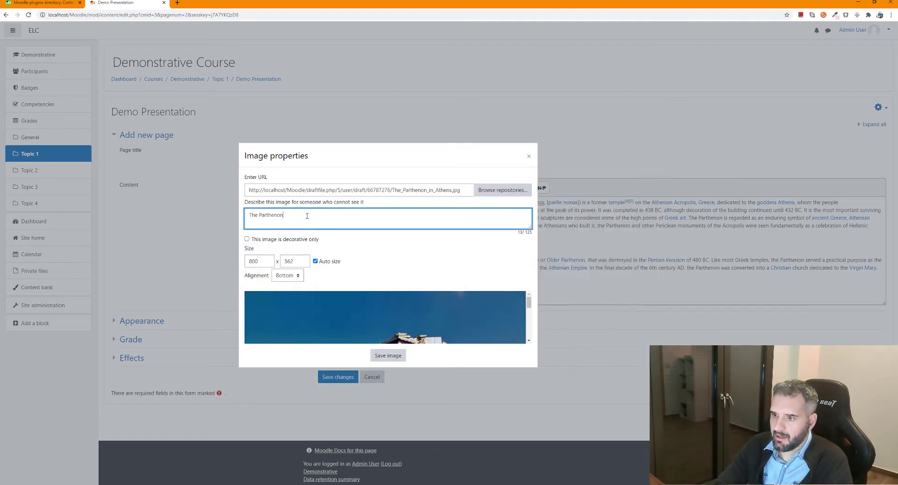
{"action": "left_click", "coordinate": [388, 355]}
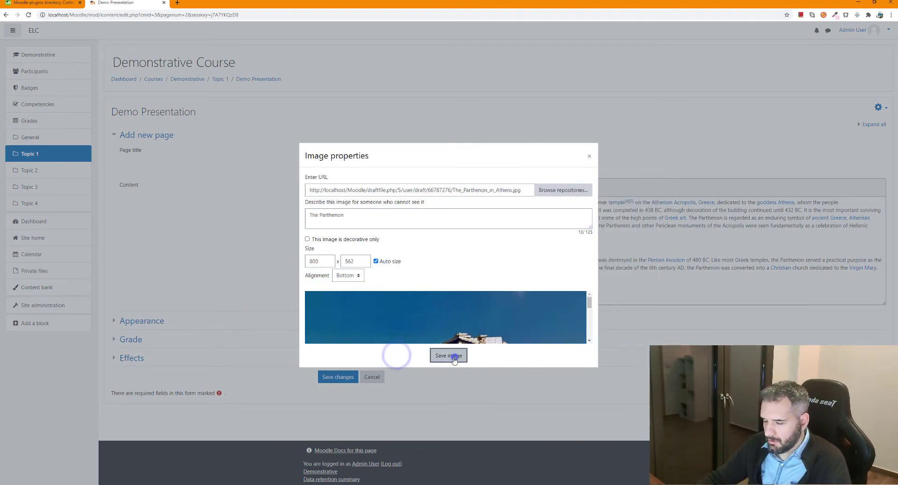
{"action": "left_click", "coordinate": [455, 356]}
{"action": "left_click", "coordinate": [130, 359]}
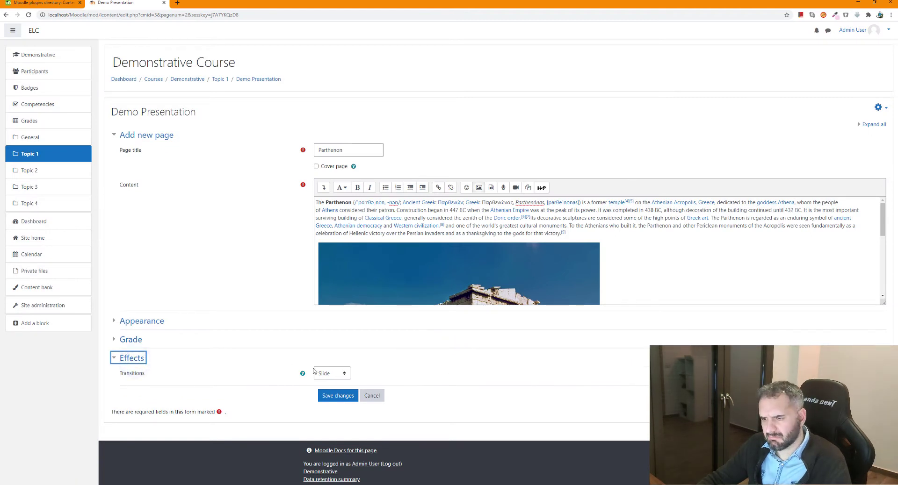
Save the Parthenon page with a Fade transition and start a new page after it
{"action": "left_click", "coordinate": [342, 396]}
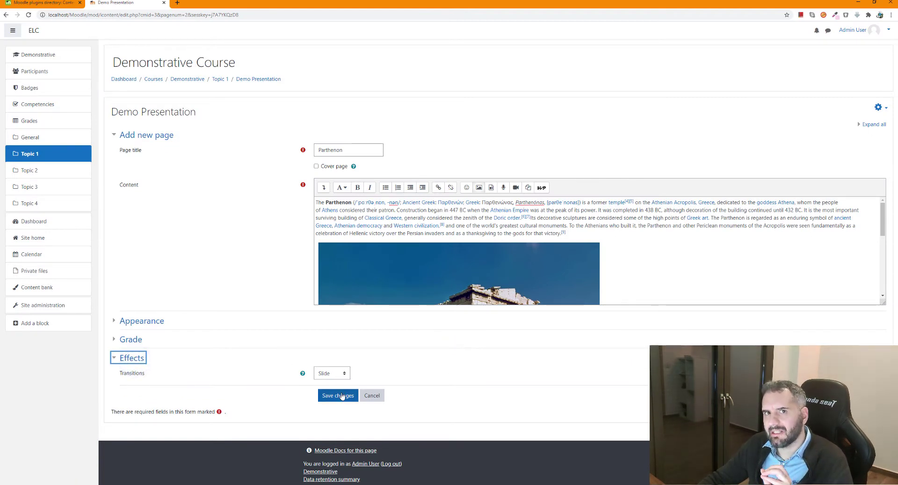
{"action": "left_click", "coordinate": [329, 374]}
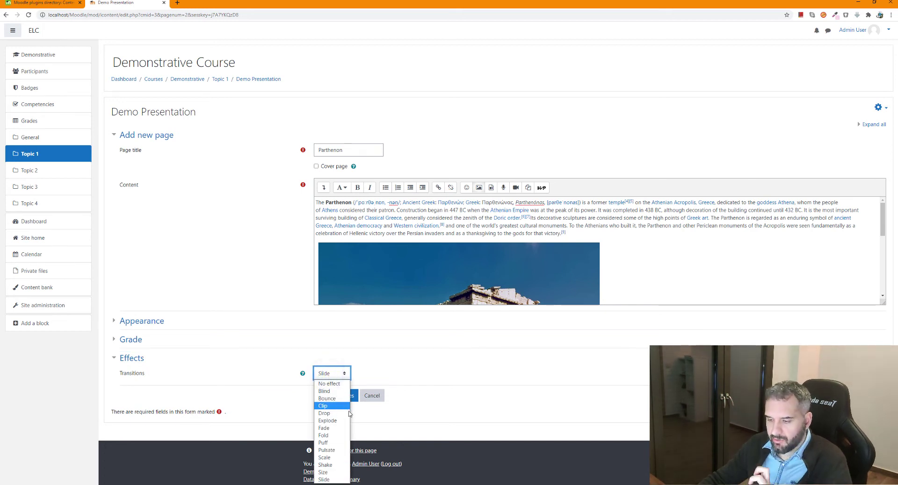
{"action": "left_click", "coordinate": [336, 429]}
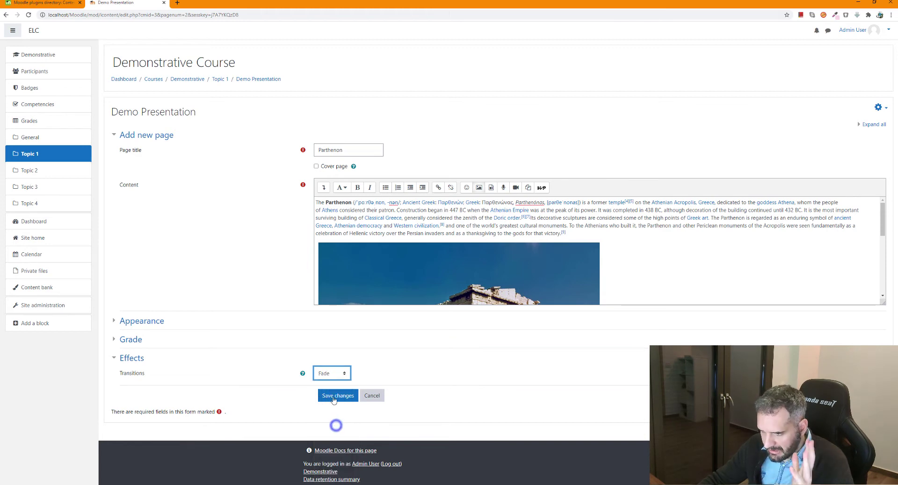
{"action": "left_click", "coordinate": [332, 396]}
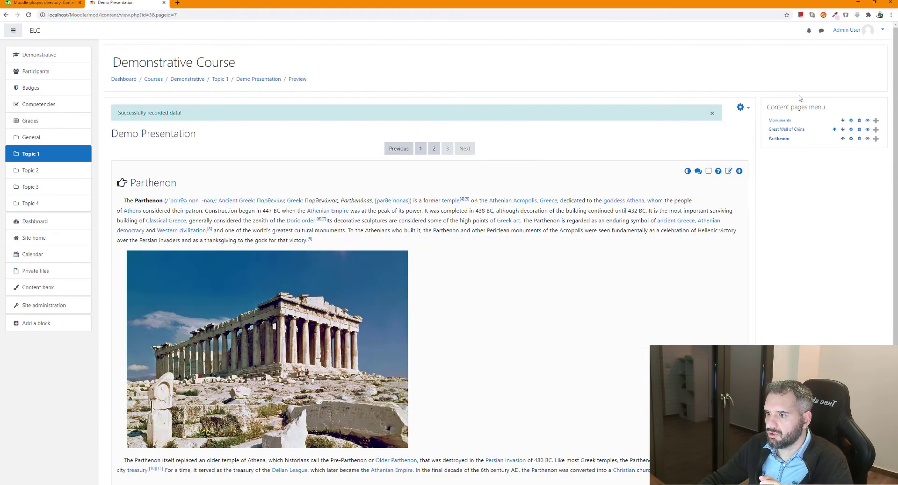
{"action": "left_click", "coordinate": [875, 139]}
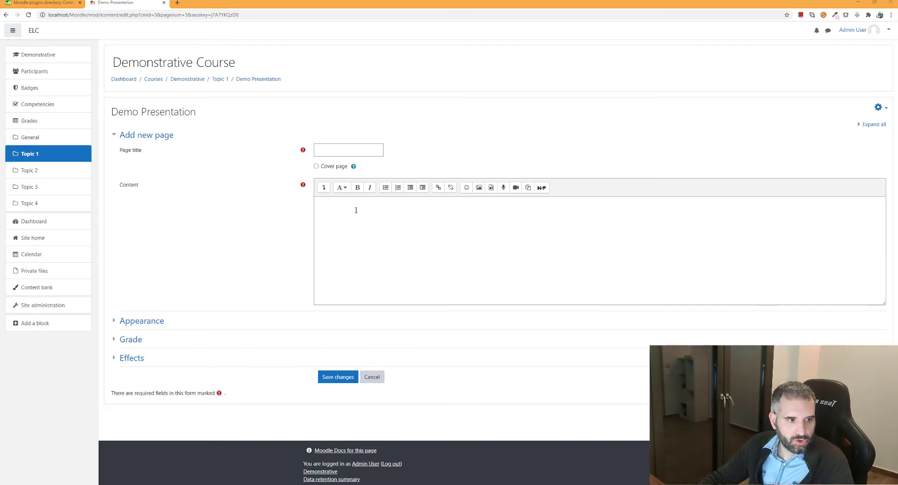
Title the new page 'The Colosseum'
{"action": "left_click", "coordinate": [341, 150]}
{"action": "type", "text": "Colosseum"}
{"action": "left_click", "coordinate": [319, 149]}
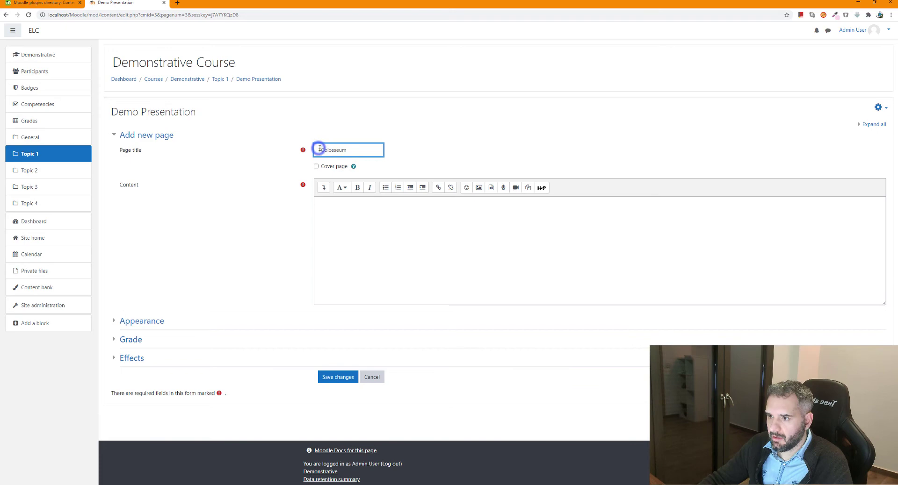
{"action": "type", "text": "The"}
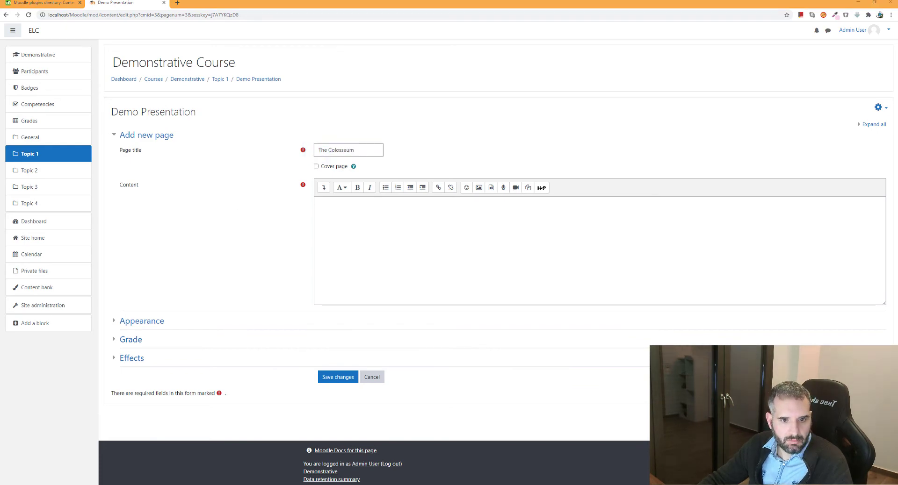
Paste the three-paragraph Colosseum article and start inserting an image after paragraph one
{"action": "left_click", "coordinate": [372, 237]}
{"action": "key", "text": "ctrl+v"}
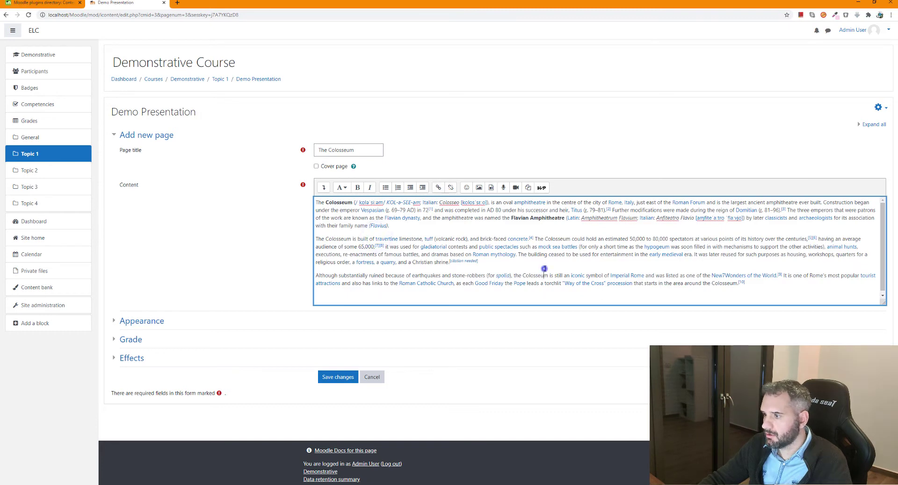
{"action": "left_click", "coordinate": [389, 231]}
{"action": "key", "text": "Return"}
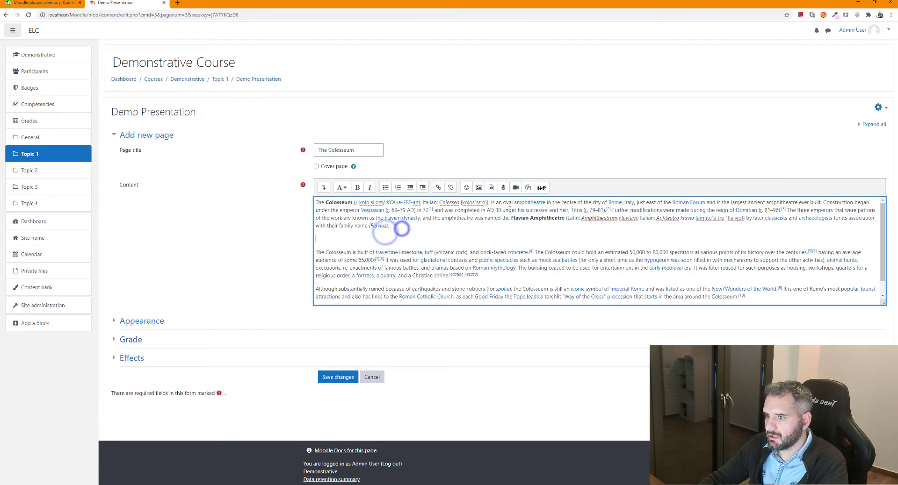
{"action": "left_click", "coordinate": [479, 188]}
{"action": "left_click", "coordinate": [497, 216]}
Upload 1280px-Colosseo_2020.jpg, saving it as 'The Colosseum'
{"action": "left_click", "coordinate": [405, 228]}
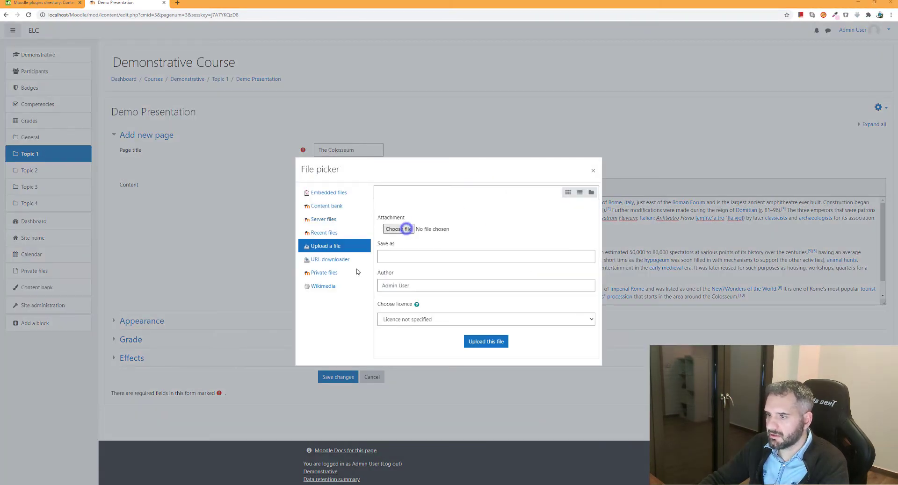
{"action": "scroll", "coordinate": [75, 150], "scroll_direction": "down", "scroll_amount": 3}
{"action": "double_click", "coordinate": [78, 124]}
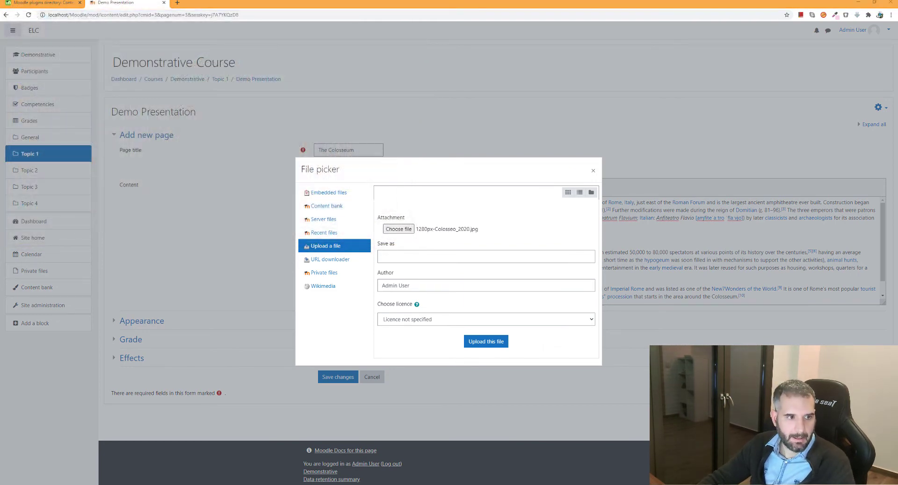
{"action": "left_click", "coordinate": [405, 256]}
{"action": "type", "text": "The Colosseum"}
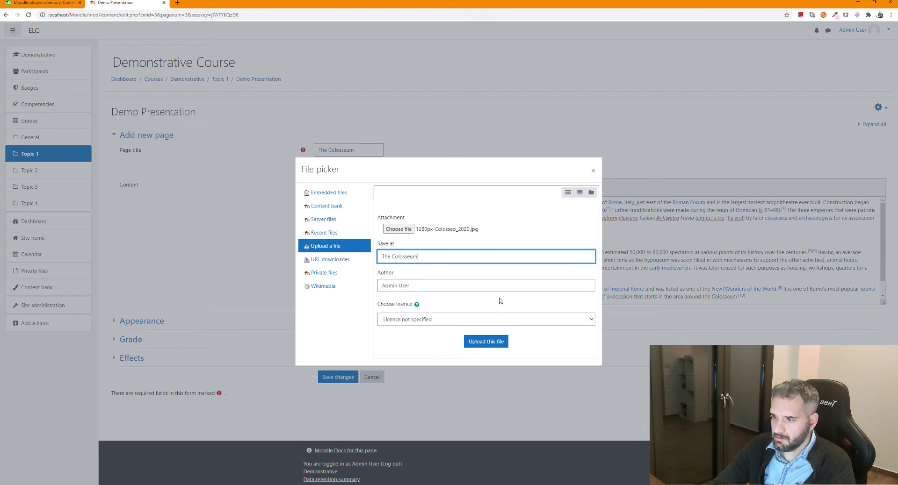
{"action": "left_click", "coordinate": [486, 342]}
Set the image width to 800 with the height following proportionally
{"action": "double_click", "coordinate": [234, 261]}
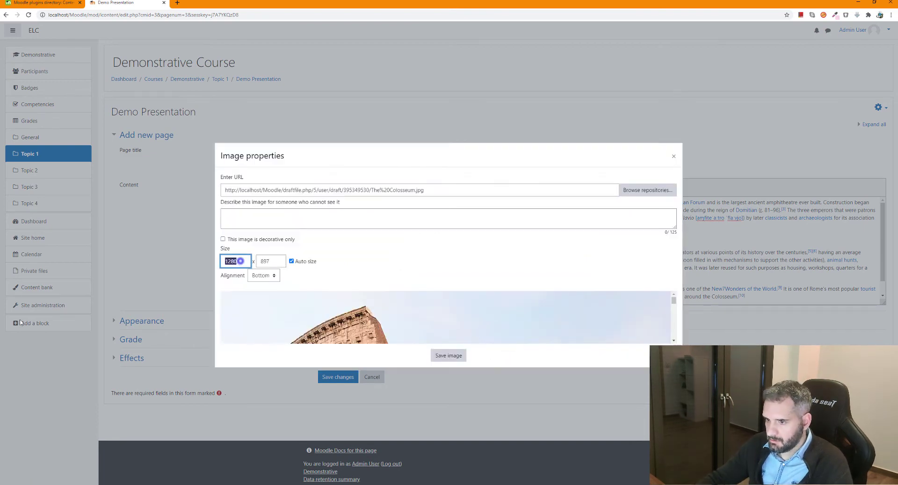
{"action": "type", "text": "800"}
{"action": "left_click", "coordinate": [271, 261]}
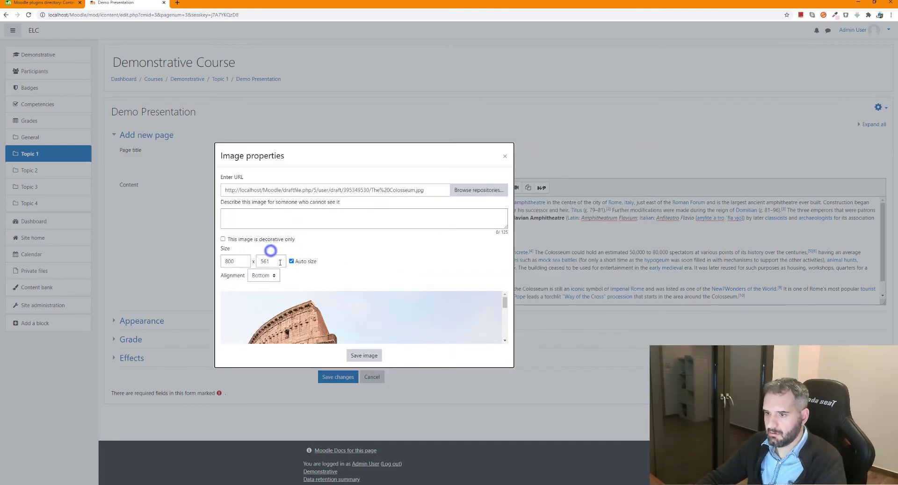
{"action": "left_click", "coordinate": [314, 220]}
Insert the image described as 'Colosseum', save with a Blind transition, and move Parthenon below it
{"action": "type", "text": "Colosseum"}
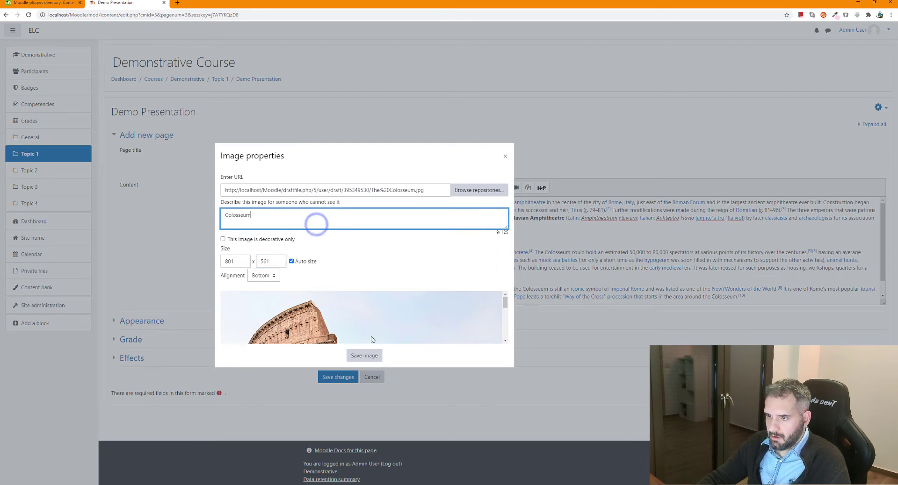
{"action": "left_click", "coordinate": [370, 354]}
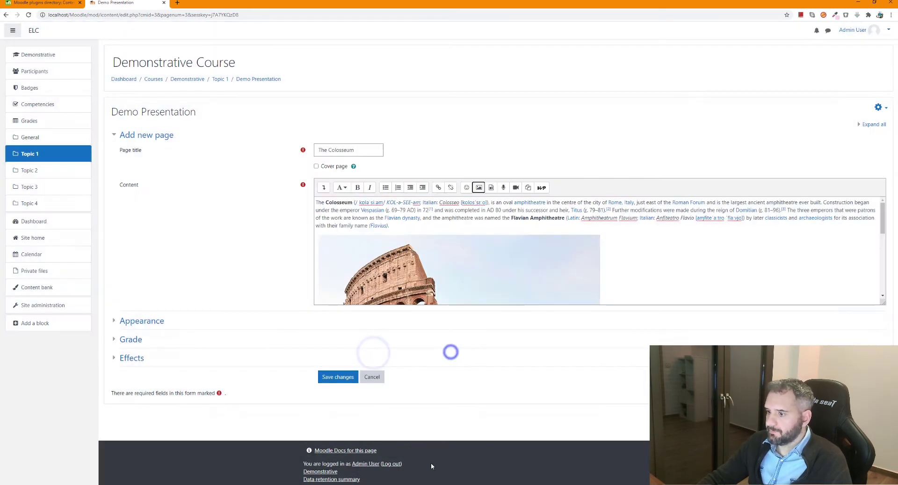
{"action": "left_click", "coordinate": [131, 358]}
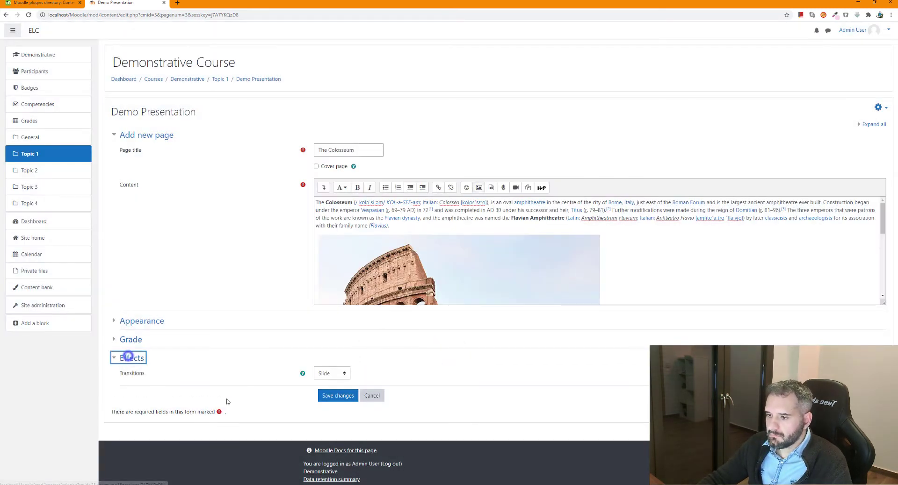
{"action": "left_click", "coordinate": [329, 373]}
{"action": "left_click", "coordinate": [324, 391]}
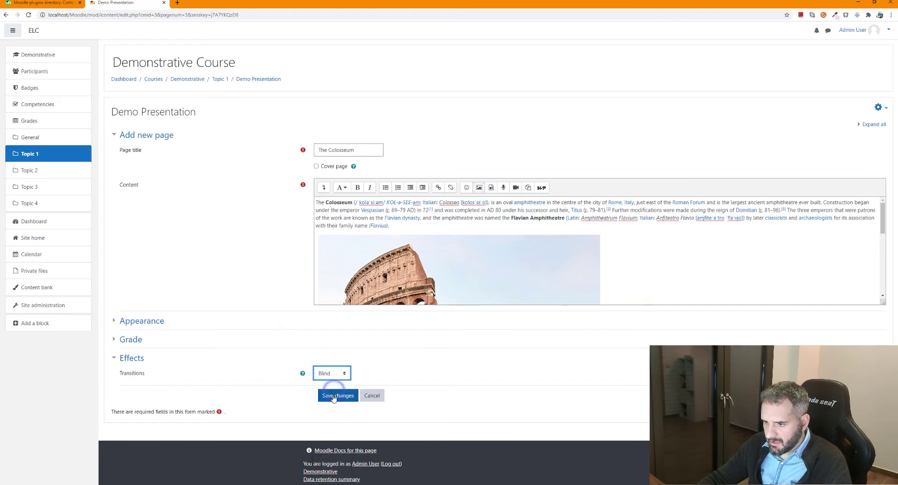
{"action": "left_click", "coordinate": [333, 395]}
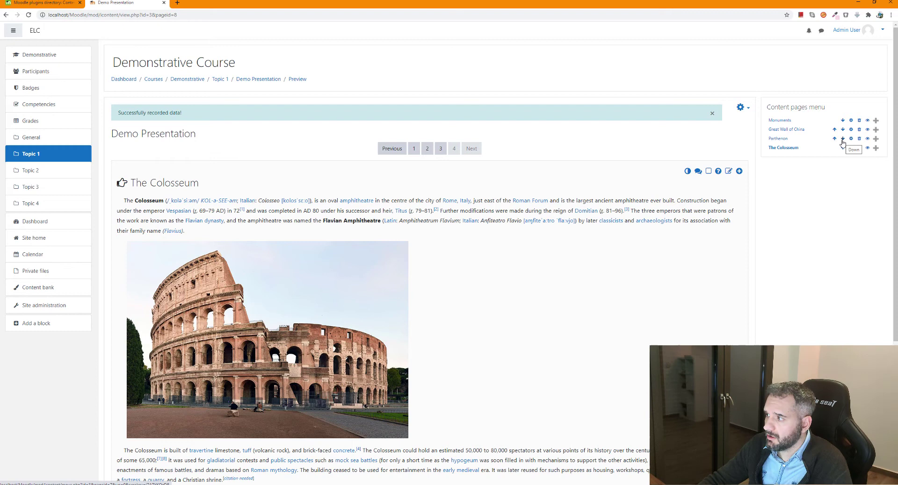
{"action": "left_click", "coordinate": [842, 139]}
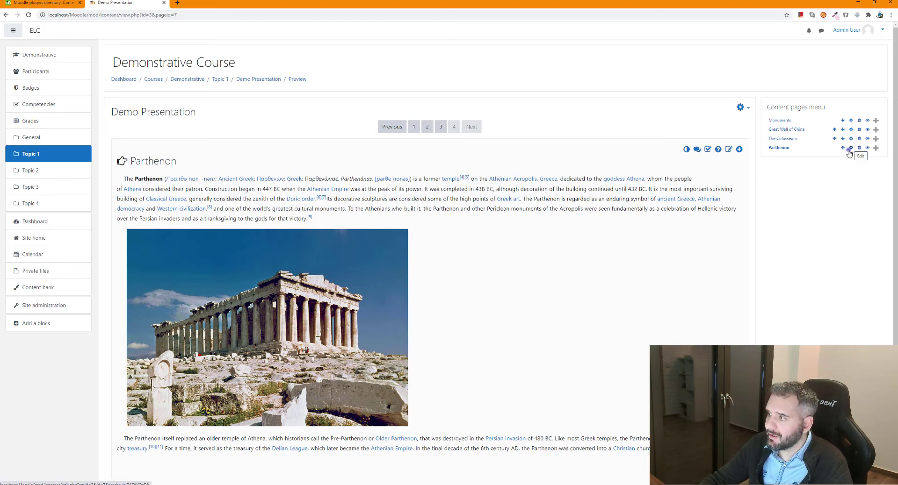
Append the Ottoman conquest paragraph to the Parthenon page text and save it
{"action": "left_click", "coordinate": [849, 151]}
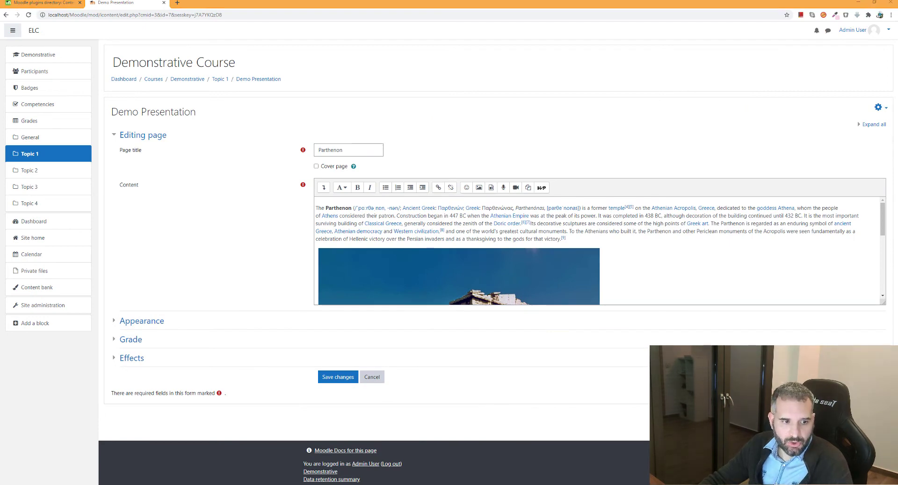
{"action": "scroll", "coordinate": [507, 275], "scroll_direction": "down", "scroll_amount": 5}
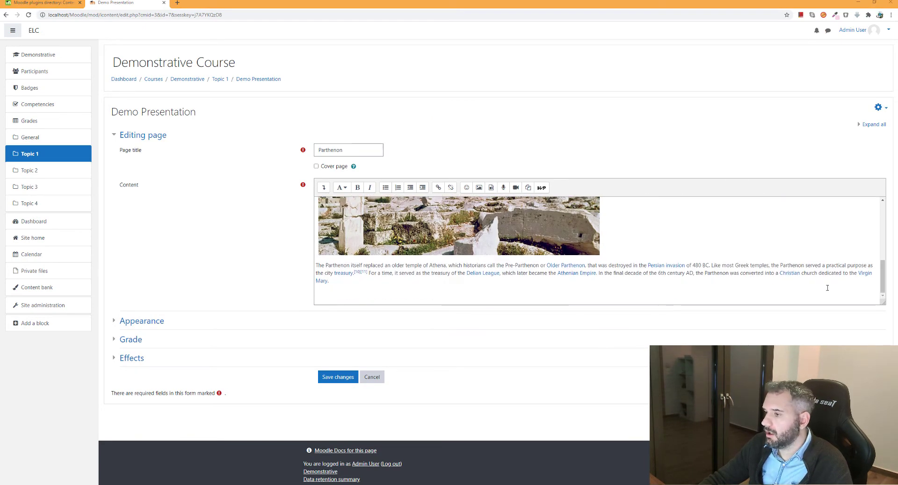
{"action": "left_click", "coordinate": [433, 290]}
{"action": "key", "text": "ctrl+v"}
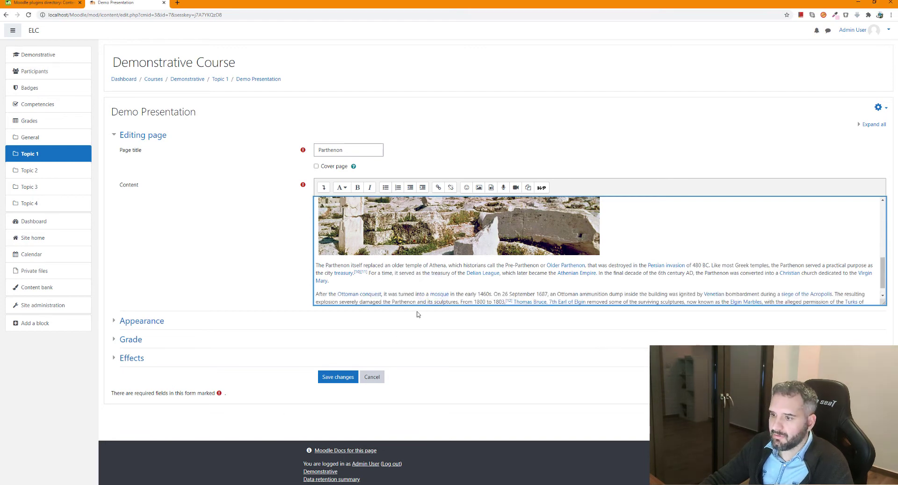
{"action": "left_click", "coordinate": [338, 377]}
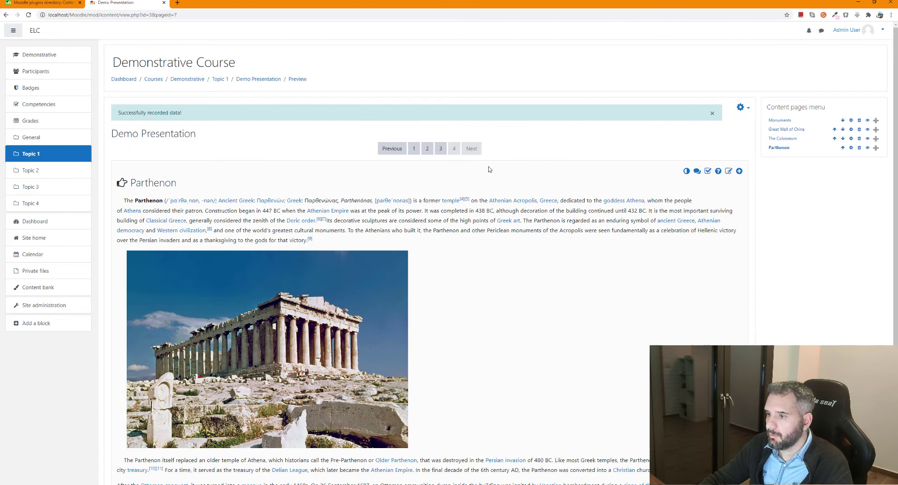
{"action": "scroll", "coordinate": [529, 227], "scroll_direction": "down", "scroll_amount": 3}
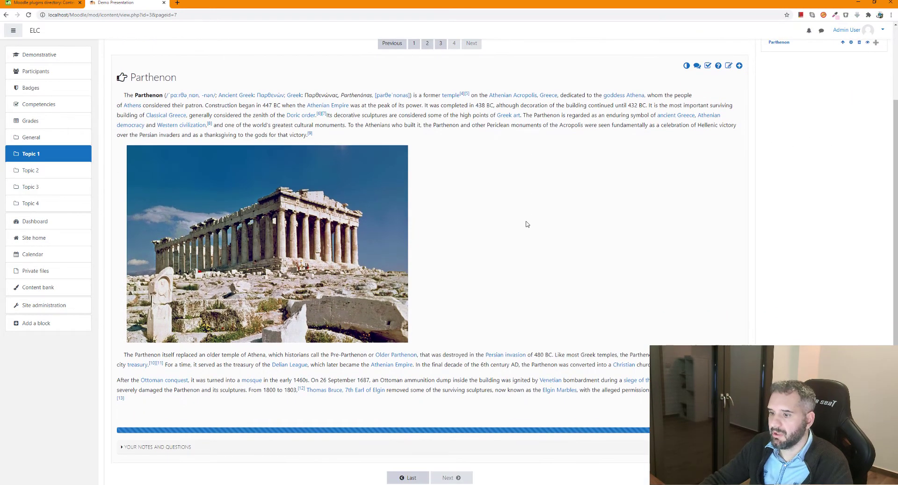
{"action": "scroll", "coordinate": [529, 227], "scroll_direction": "up", "scroll_amount": 3}
Switch the role to Student to view Demo Presentation
{"action": "left_click", "coordinate": [863, 31]}
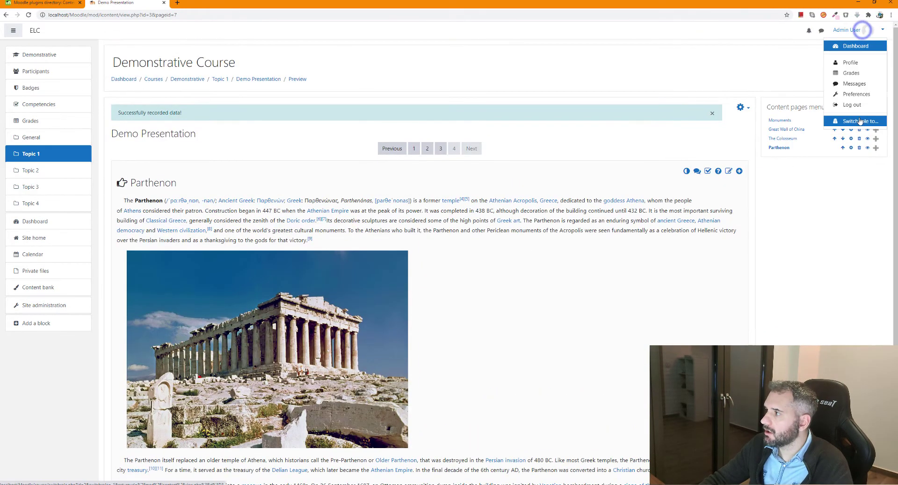
{"action": "left_click", "coordinate": [862, 121]}
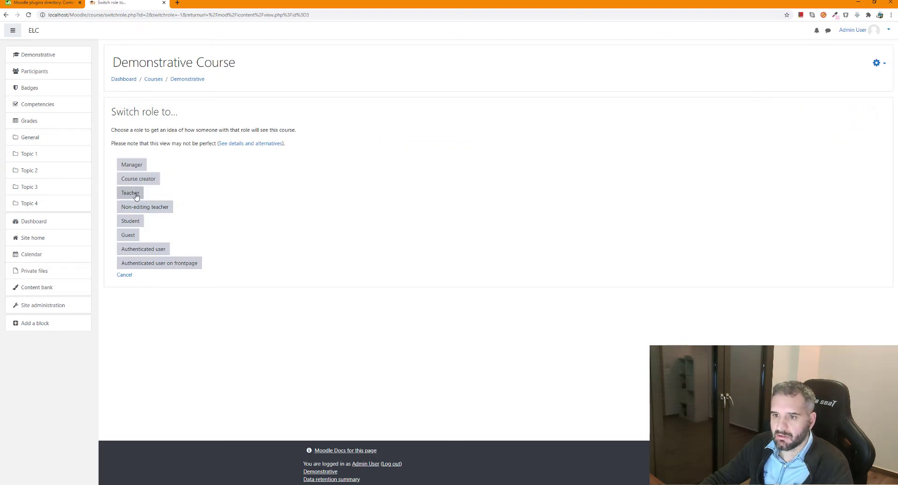
{"action": "left_click", "coordinate": [131, 222]}
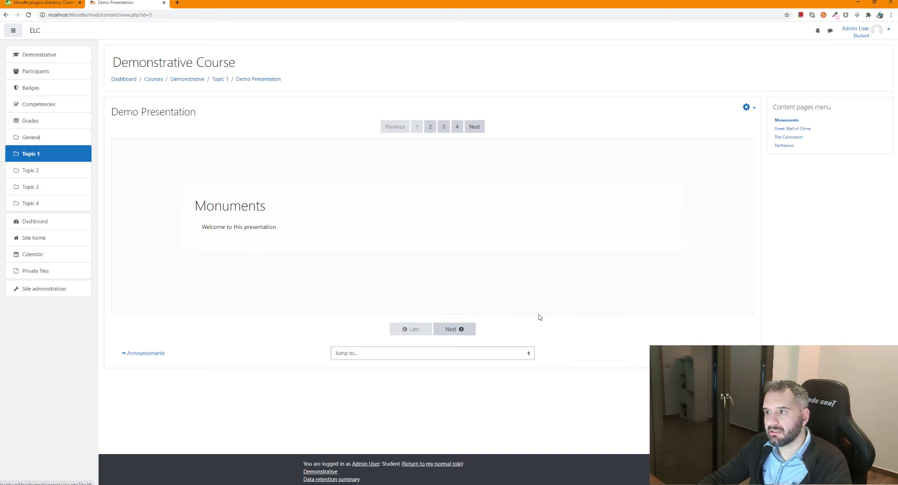
As a student, page through the Great Wall of China and The Colosseum to Parthenon
{"action": "left_click", "coordinate": [468, 328]}
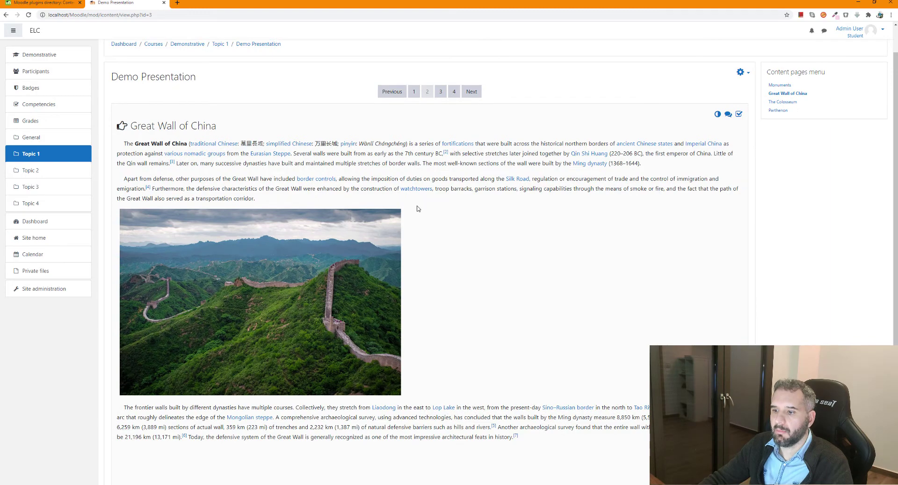
{"action": "scroll", "coordinate": [476, 271], "scroll_direction": "down", "scroll_amount": 2}
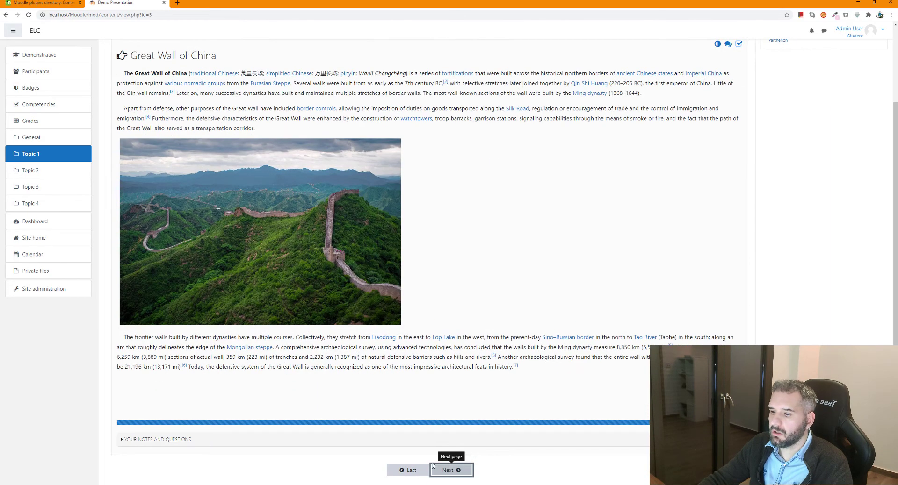
{"action": "left_click", "coordinate": [447, 470]}
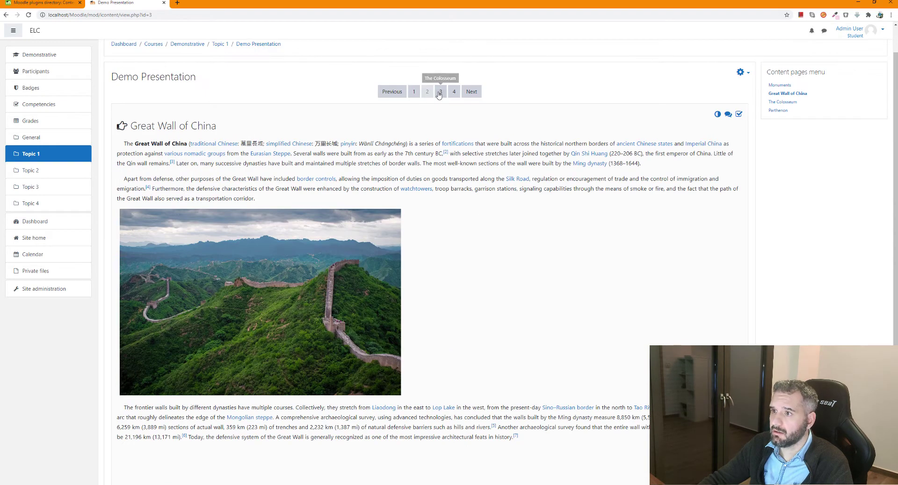
{"action": "left_click", "coordinate": [439, 93]}
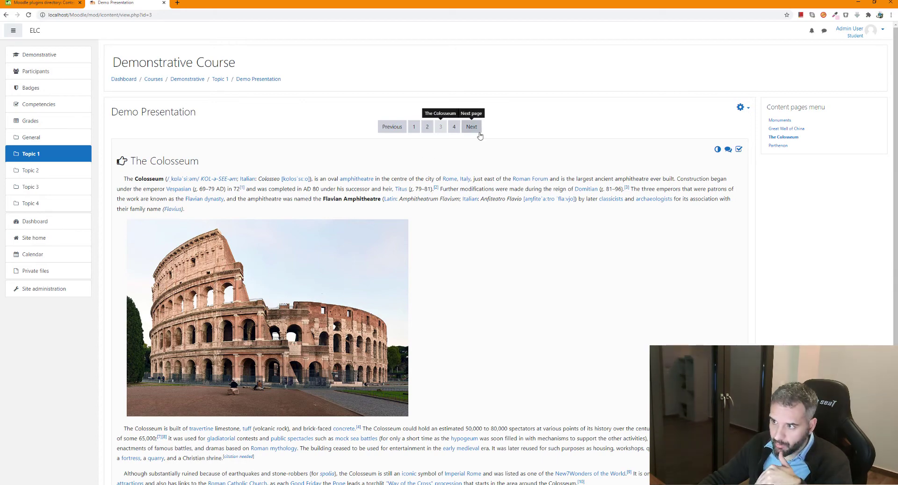
{"action": "scroll", "coordinate": [772, 110], "scroll_direction": "down", "scroll_amount": 1}
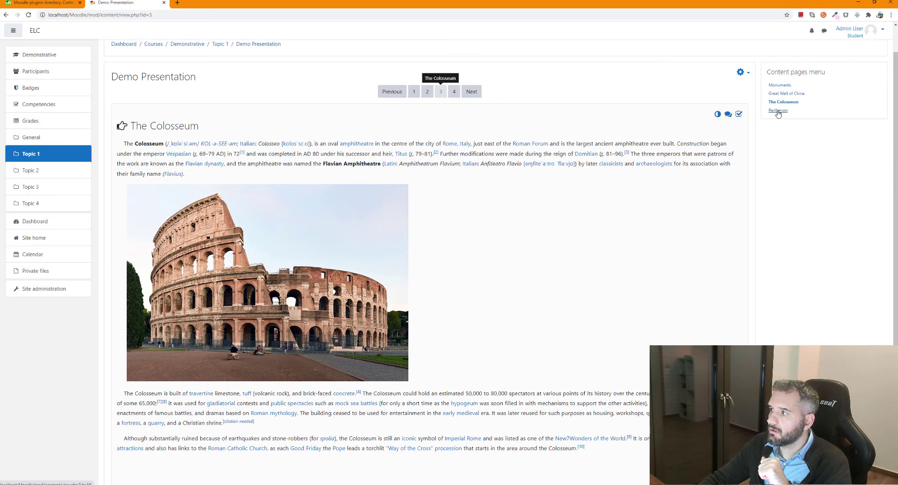
{"action": "left_click", "coordinate": [778, 111]}
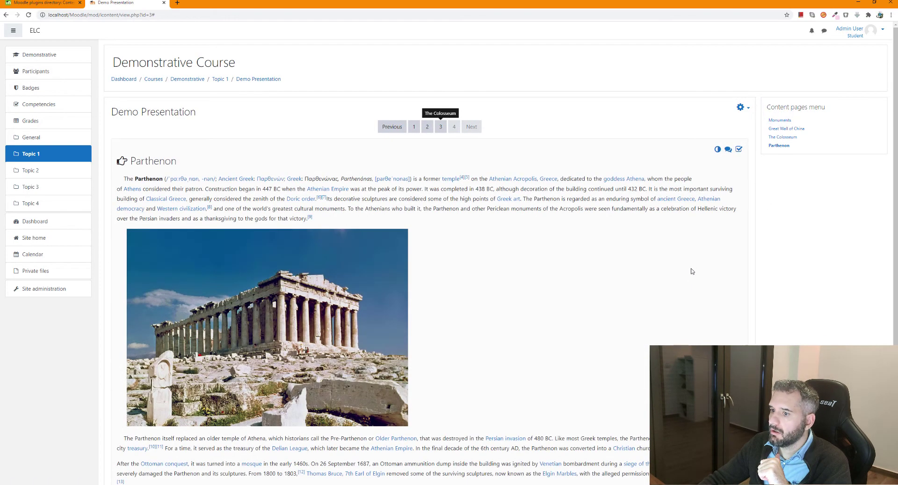
{"action": "scroll", "coordinate": [694, 242], "scroll_direction": "down", "scroll_amount": 1}
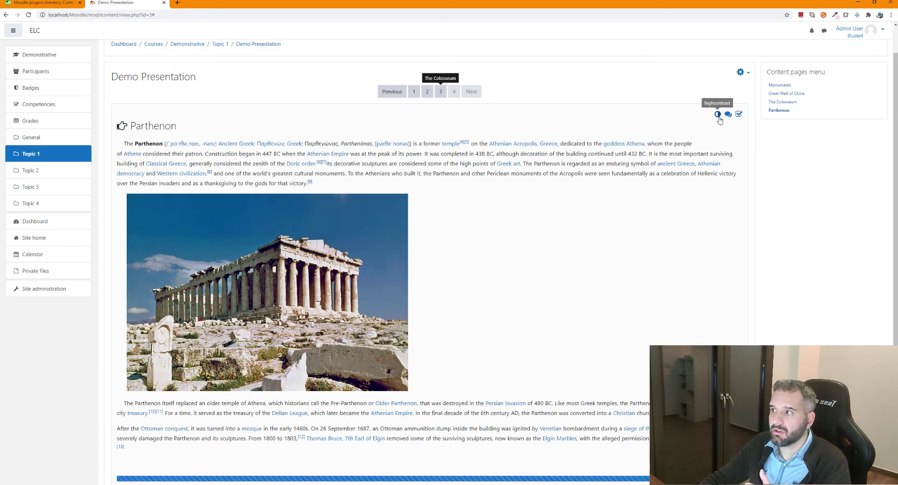
Turn high contrast on and off, then jump to the notes and questions area
{"action": "left_click", "coordinate": [718, 114]}
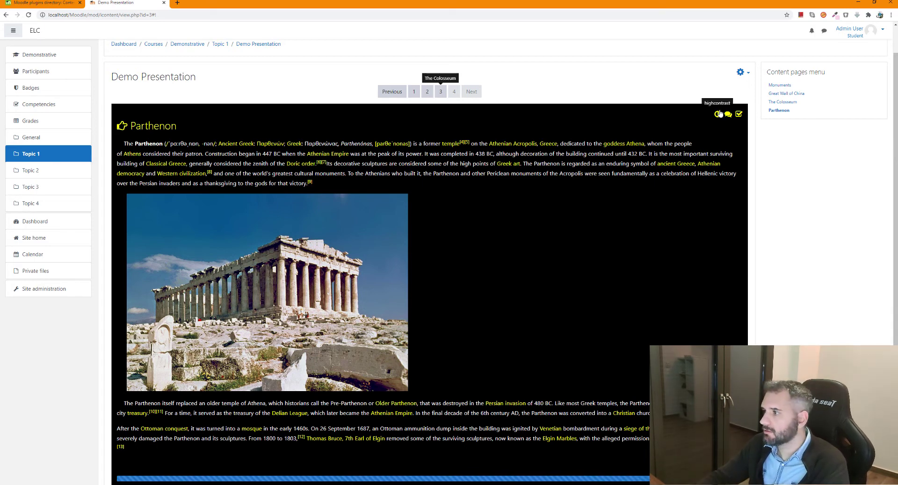
{"action": "left_click", "coordinate": [717, 114]}
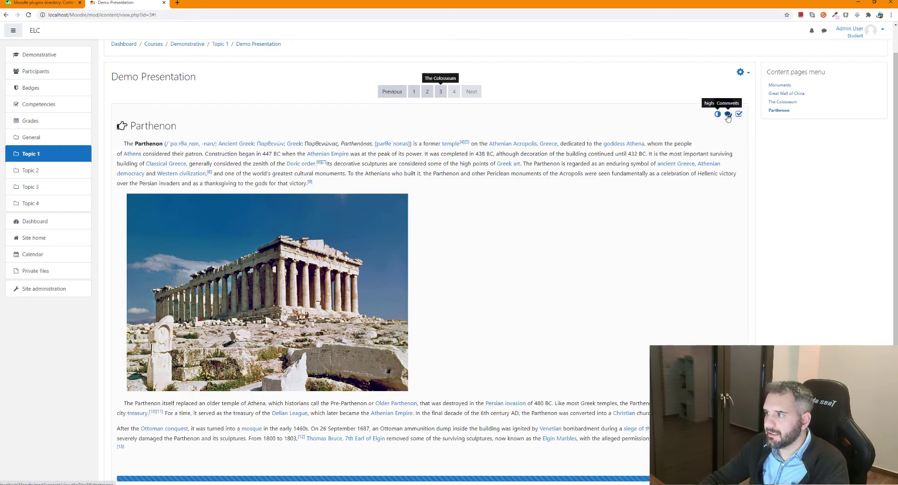
{"action": "left_click", "coordinate": [727, 115]}
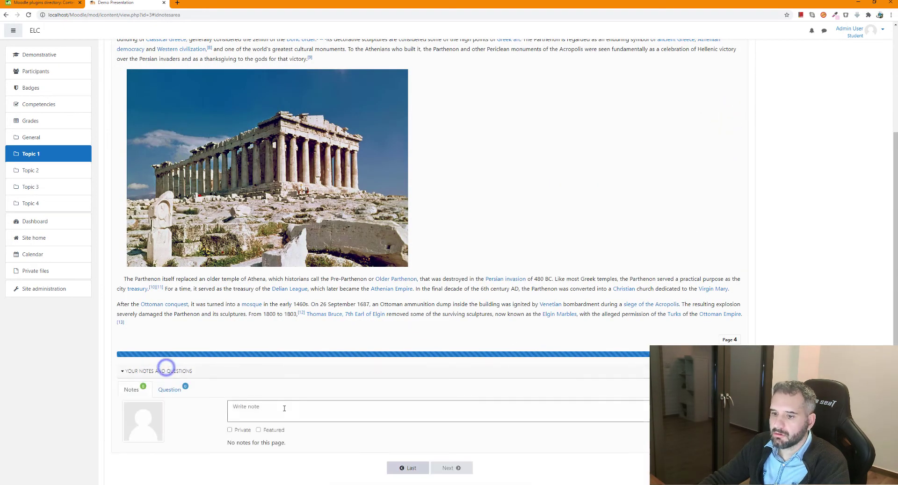
Switch between the Note and Question tabs in the notes and questions area
{"action": "left_click", "coordinate": [289, 408]}
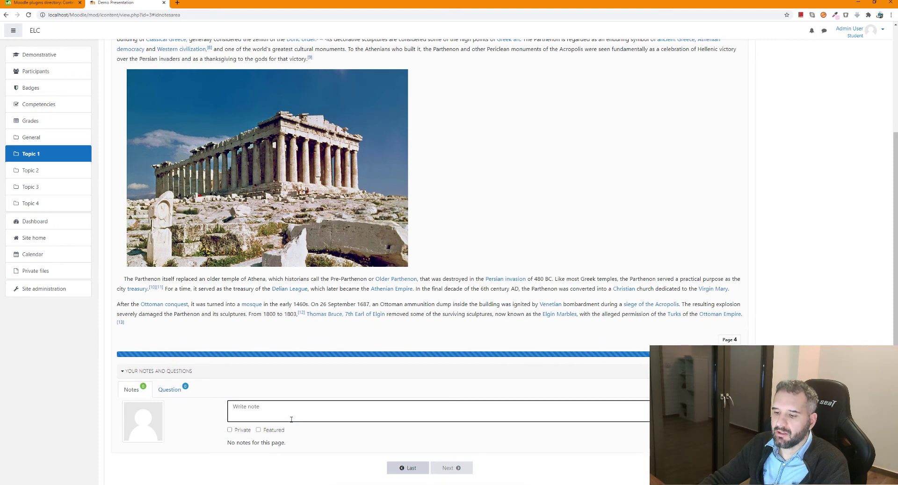
{"action": "left_click", "coordinate": [171, 391]}
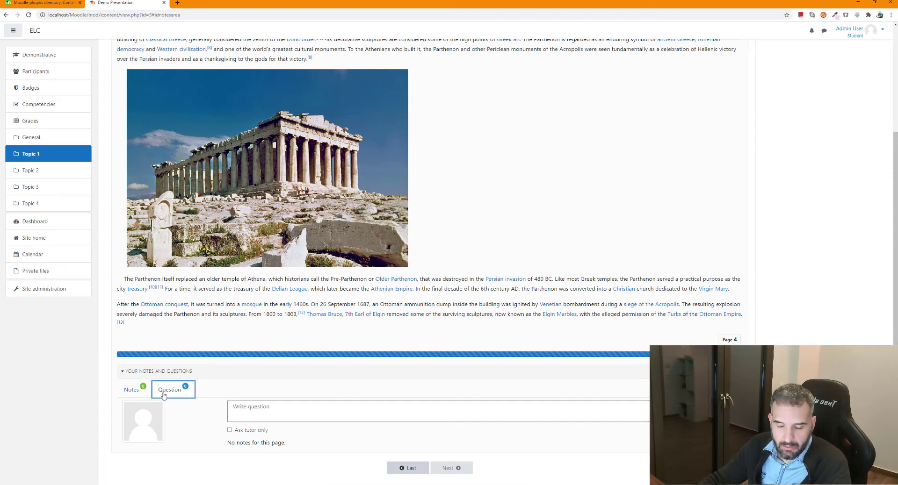
{"action": "left_click", "coordinate": [132, 389]}
{"action": "left_click", "coordinate": [245, 418]}
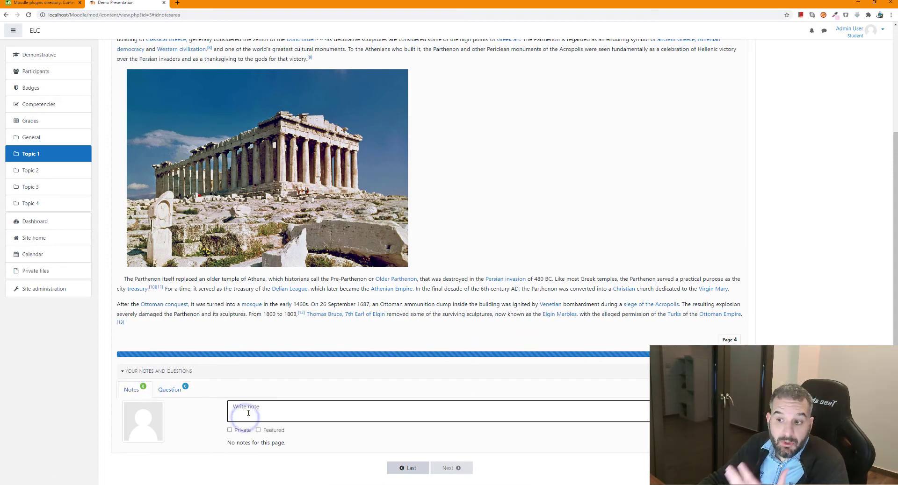
{"action": "scroll", "coordinate": [753, 214], "scroll_direction": "up", "scroll_amount": 5}
{"action": "left_click", "coordinate": [852, 32]}
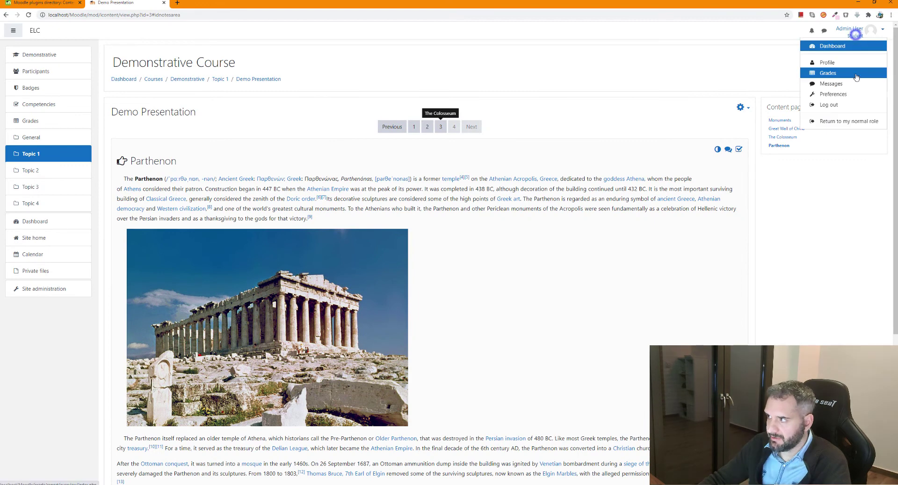
Return to the normal admin role and go to the Great Wall of China page
{"action": "left_click", "coordinate": [837, 121]}
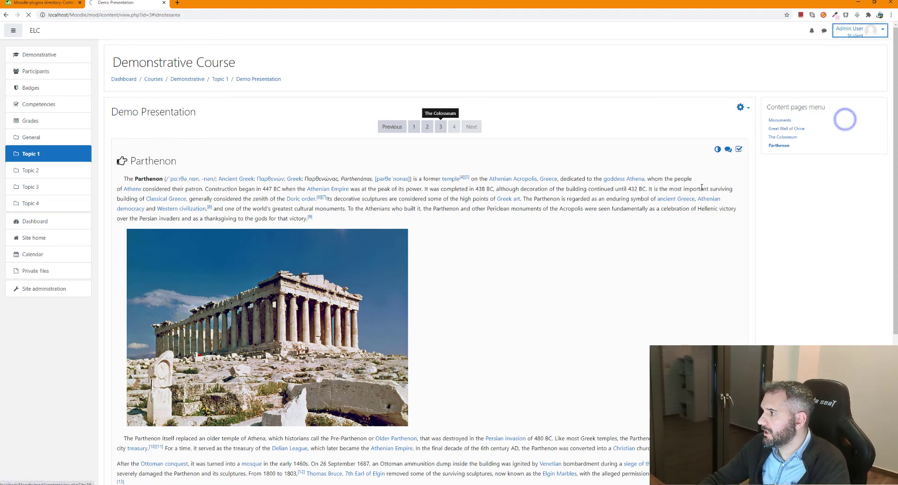
{"action": "left_click", "coordinate": [425, 133]}
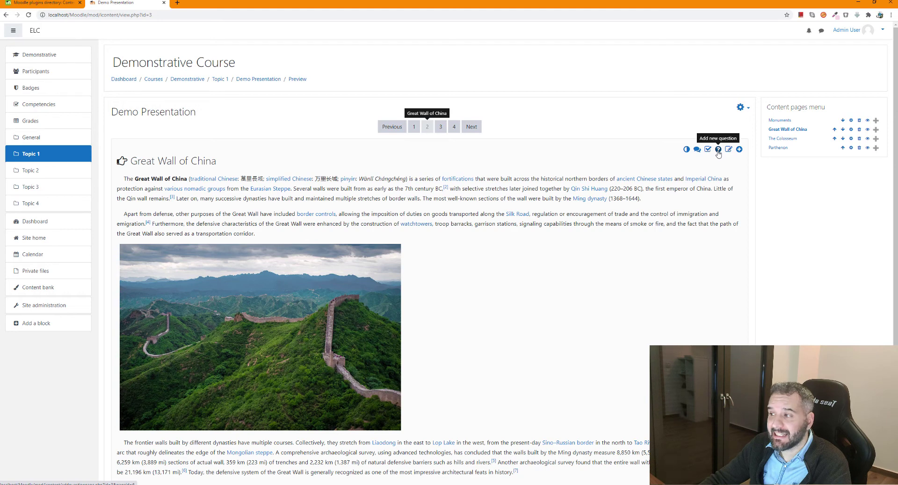
Check the empty add-question page and the presentation settings, then return to the Monuments preview
{"action": "left_click", "coordinate": [718, 150]}
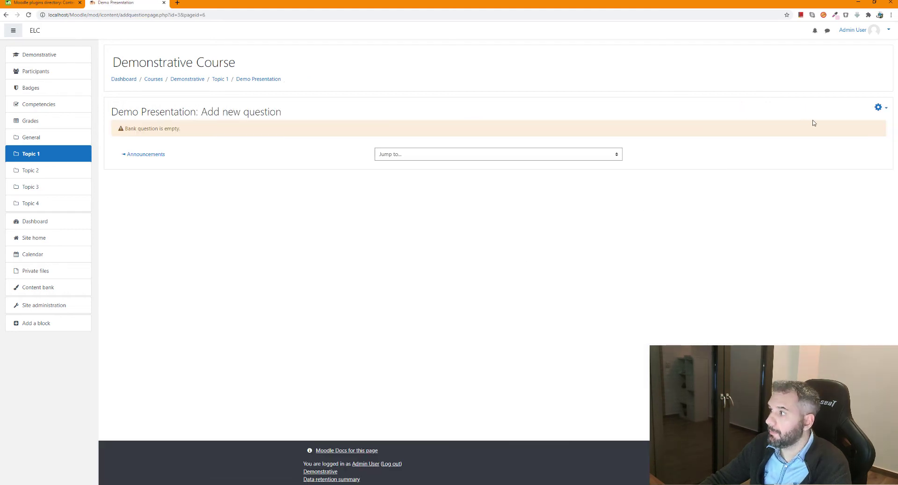
{"action": "left_click", "coordinate": [875, 108]}
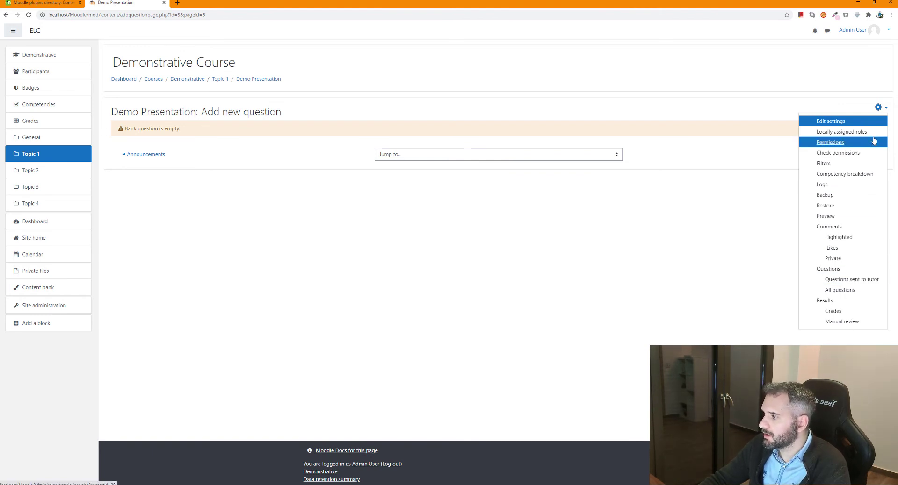
{"action": "left_click", "coordinate": [846, 122]}
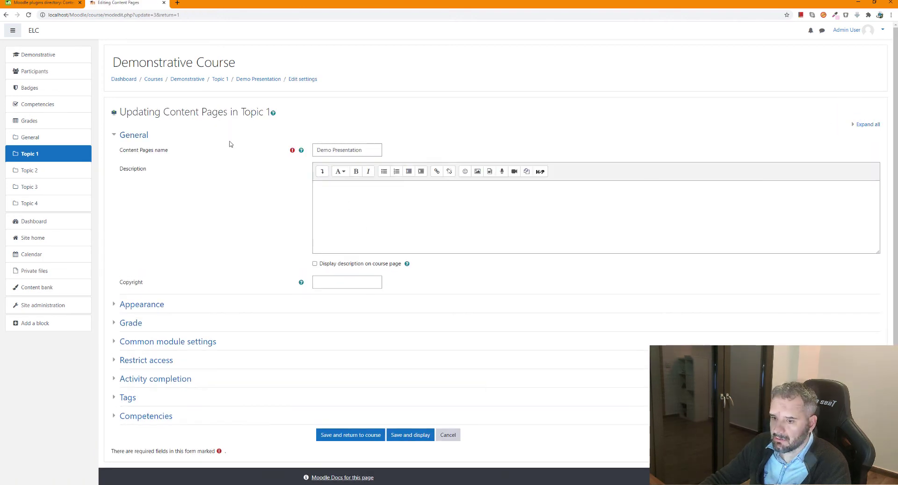
{"action": "key", "text": "alt+Left"}
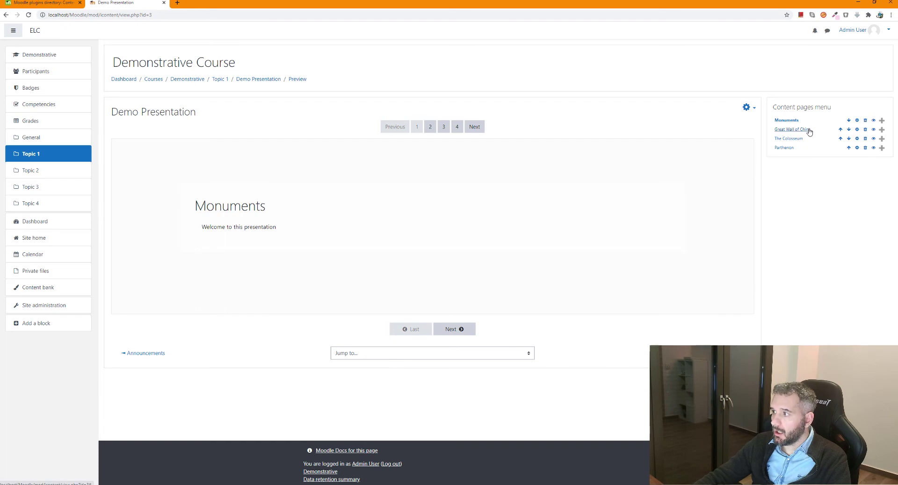
On the Great Wall of China page, select Content Pages Question 1 and Question 2 to add
{"action": "left_click", "coordinate": [431, 127]}
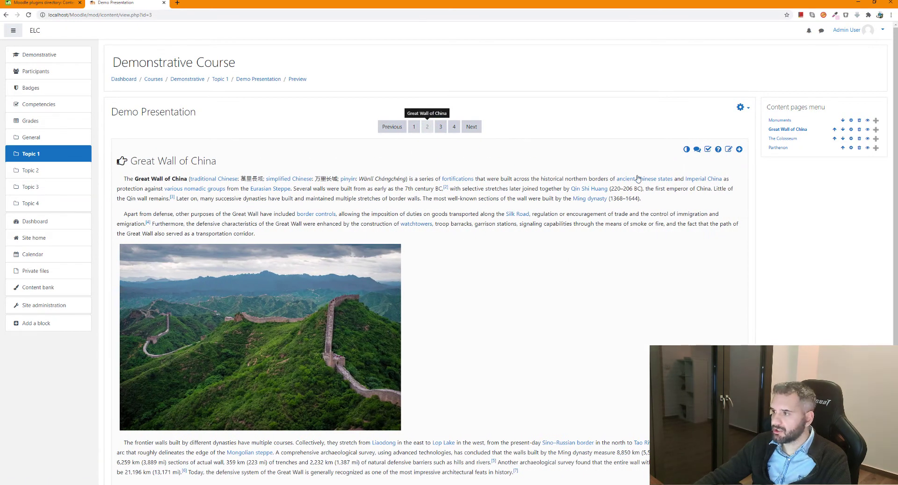
{"action": "left_click", "coordinate": [717, 150]}
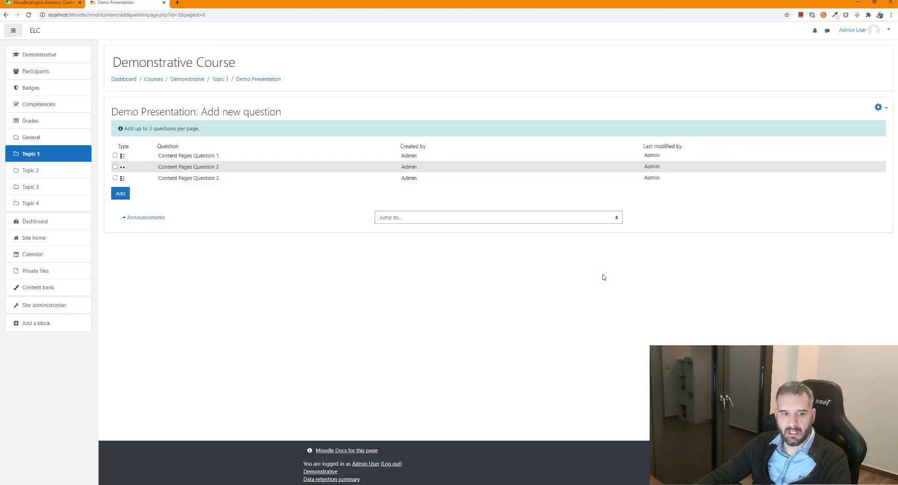
{"action": "left_click", "coordinate": [115, 155]}
{"action": "left_click", "coordinate": [115, 167]}
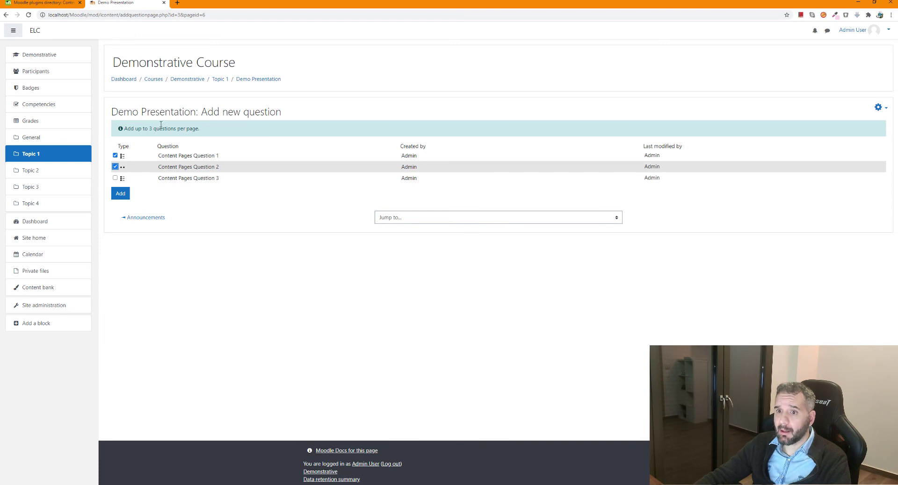
{"action": "left_click_drag", "start_coordinate": [146, 127], "coordinate": [201, 131]}
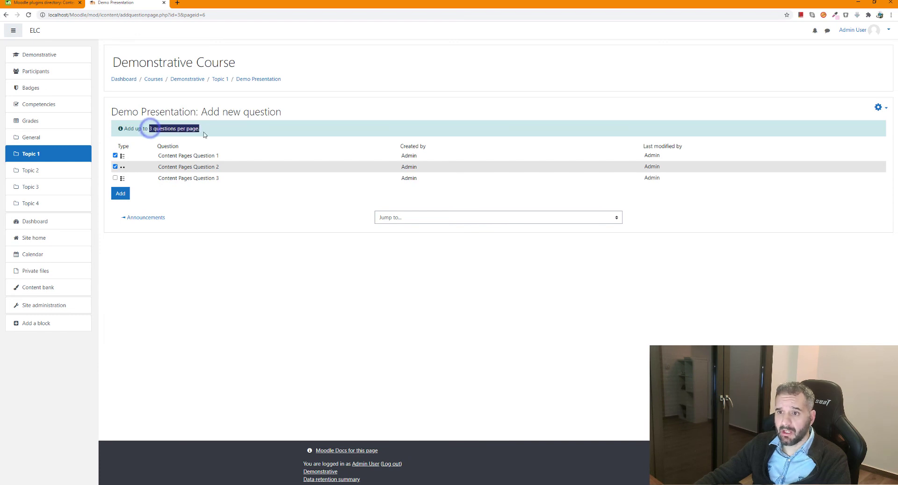
{"action": "left_click", "coordinate": [184, 209]}
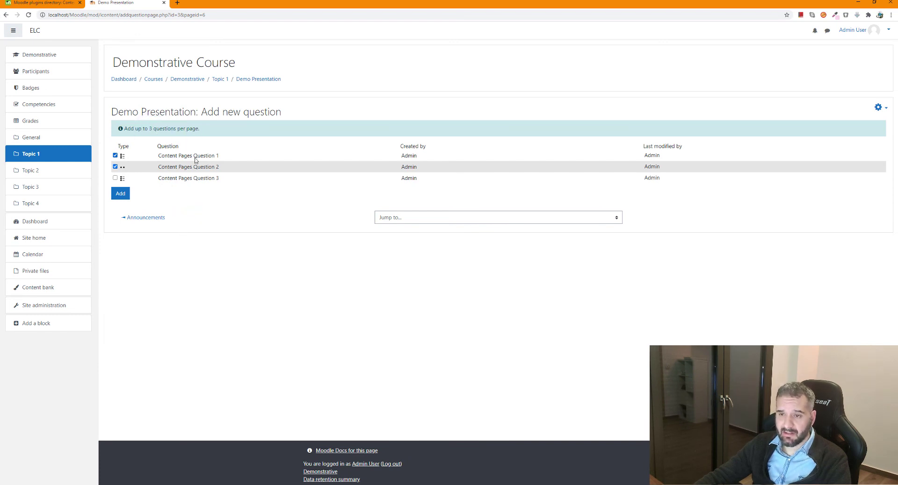
Add the two selected questions to the Great Wall page, then attach Content Pages Question 3 to the Parthenon page
{"action": "left_click", "coordinate": [125, 196]}
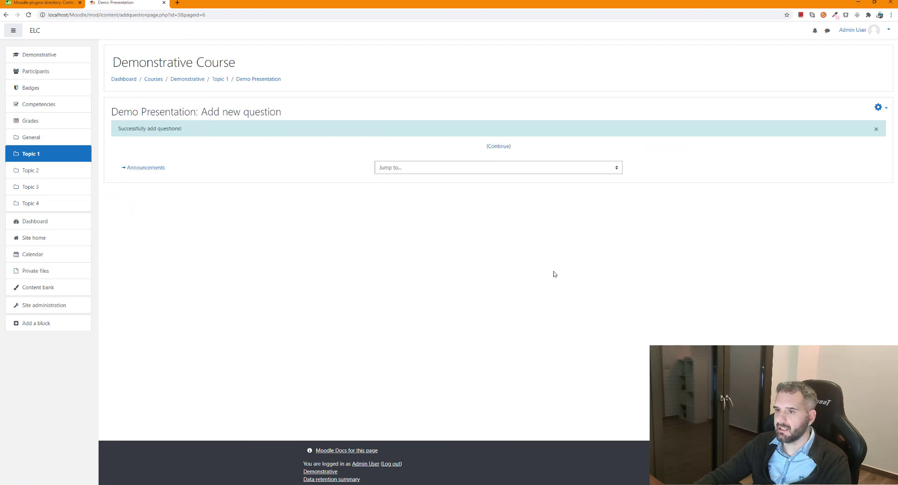
{"action": "left_click", "coordinate": [498, 146]}
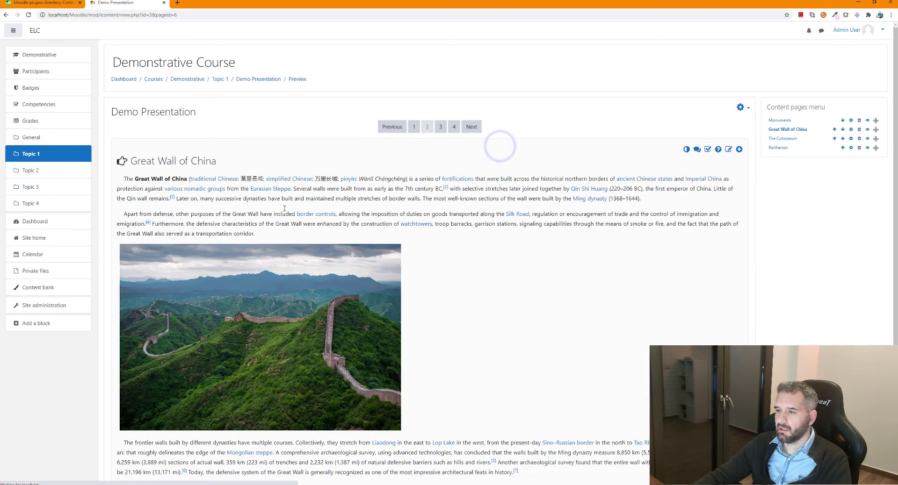
{"action": "left_click", "coordinate": [440, 128]}
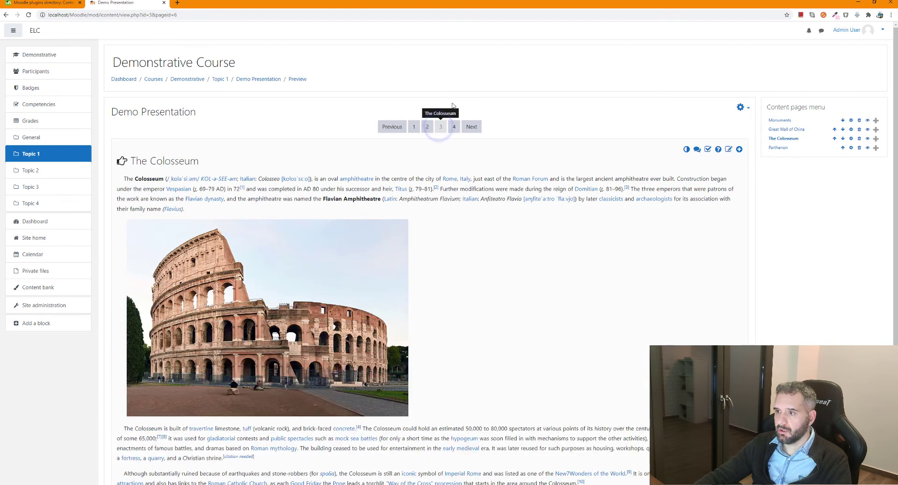
{"action": "left_click", "coordinate": [453, 129]}
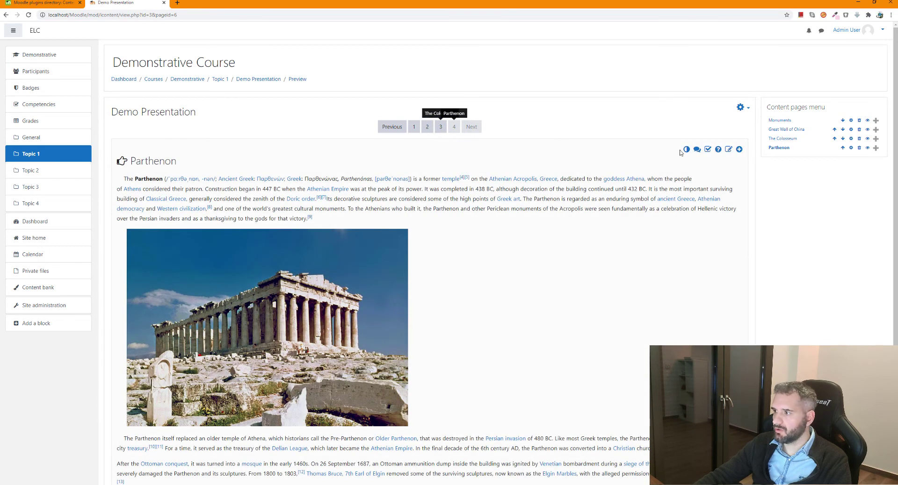
{"action": "left_click", "coordinate": [718, 149]}
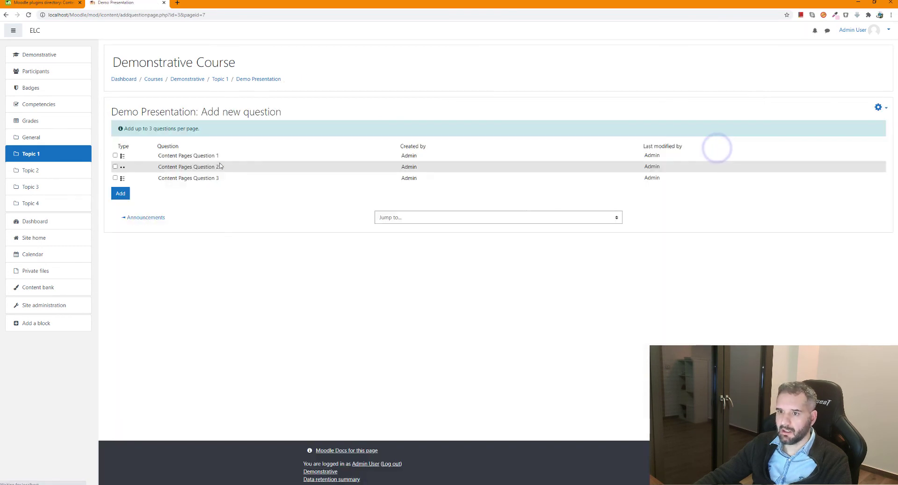
{"action": "left_click", "coordinate": [115, 178]}
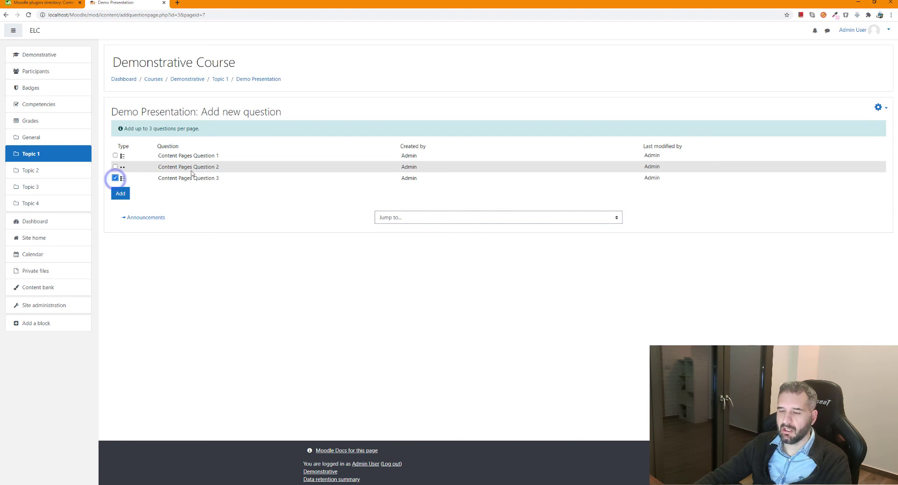
{"action": "left_click_drag", "start_coordinate": [224, 179], "coordinate": [158, 177]}
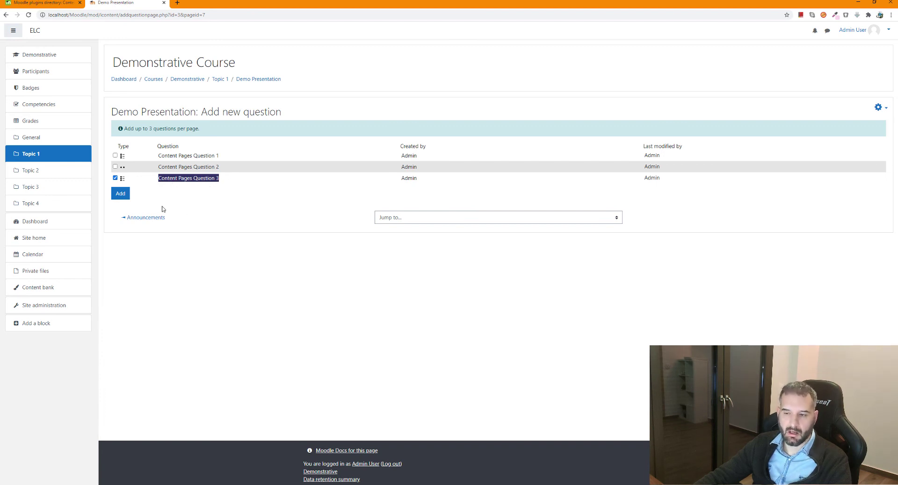
{"action": "left_click", "coordinate": [121, 194]}
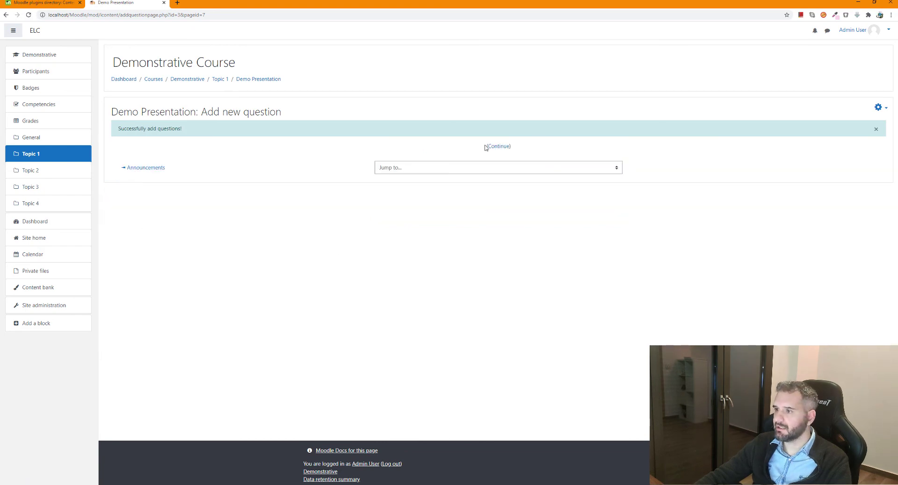
Preview the Parthenon page's question 'Who changed the Parthenon to a Mosque?' and its three choices
{"action": "left_click", "coordinate": [486, 147]}
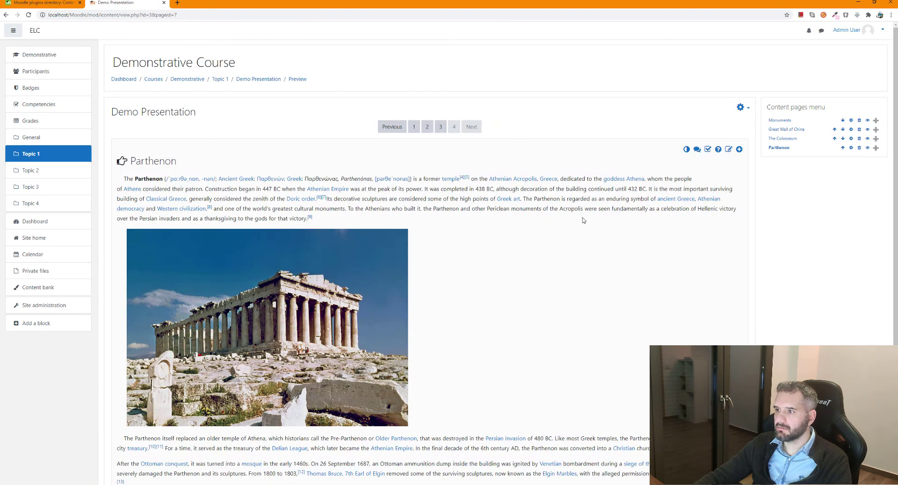
{"action": "scroll", "coordinate": [583, 220], "scroll_direction": "down", "scroll_amount": 4}
{"action": "scroll", "coordinate": [262, 356], "scroll_direction": "up", "scroll_amount": 1}
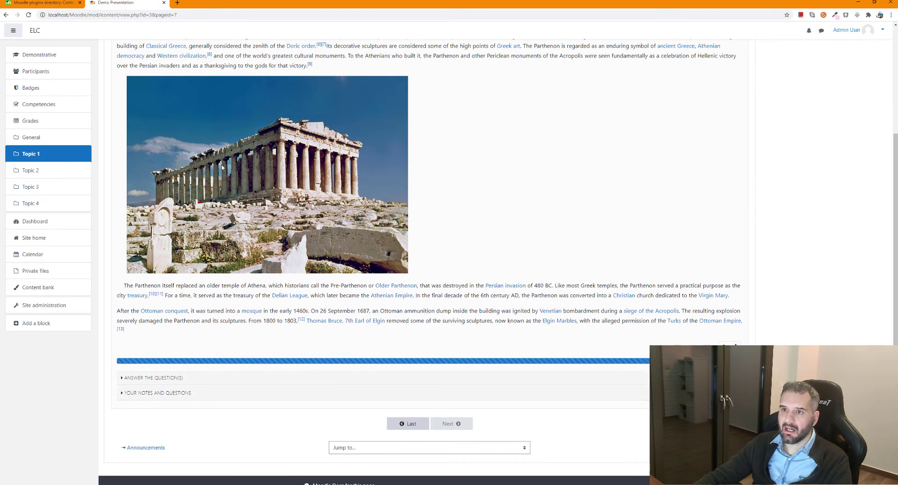
{"action": "scroll", "coordinate": [221, 167], "scroll_direction": "up", "scroll_amount": 1}
{"action": "scroll", "coordinate": [221, 167], "scroll_direction": "down", "scroll_amount": 1}
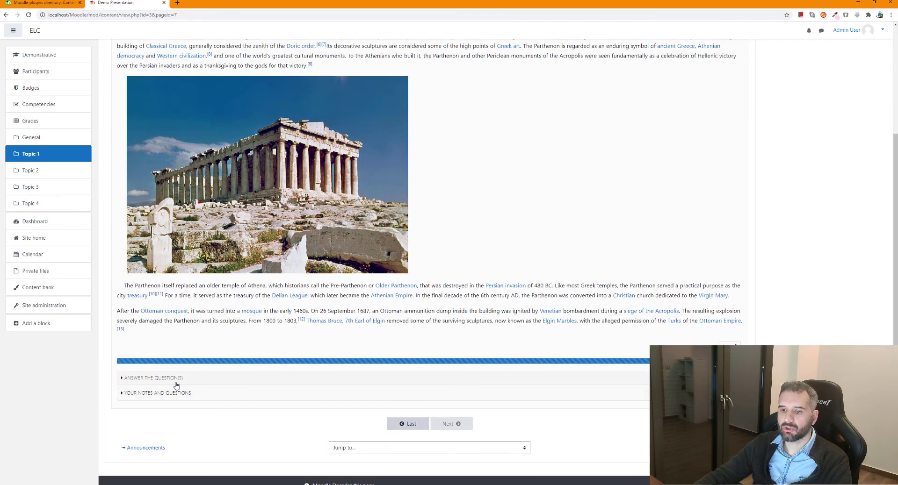
{"action": "scroll", "coordinate": [187, 374], "scroll_direction": "up", "scroll_amount": 1}
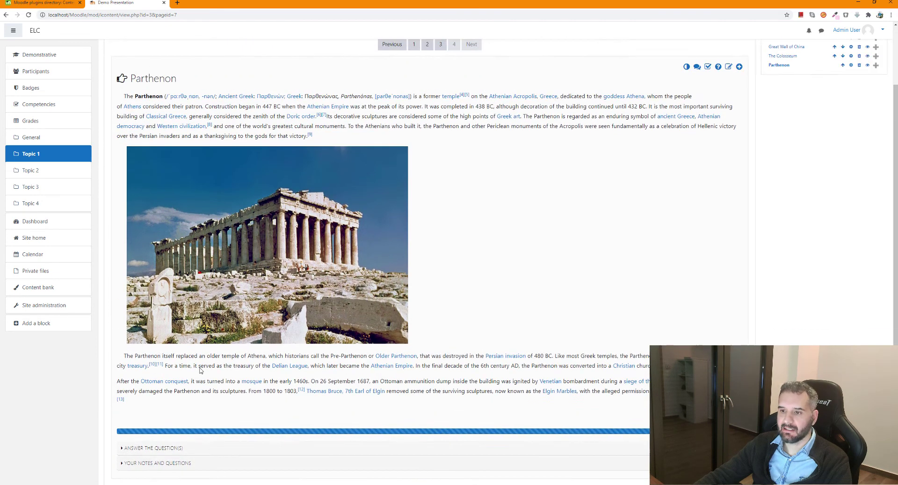
{"action": "left_click", "coordinate": [160, 448]}
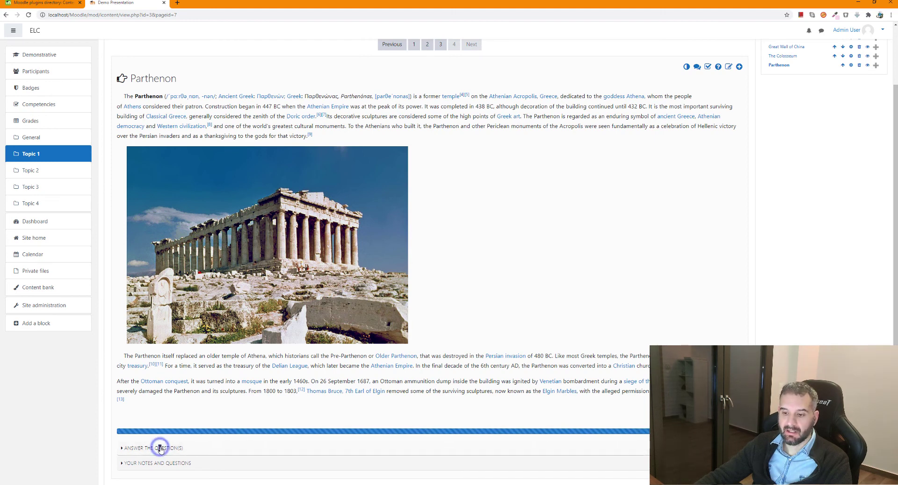
{"action": "scroll", "coordinate": [205, 421], "scroll_direction": "down", "scroll_amount": 2}
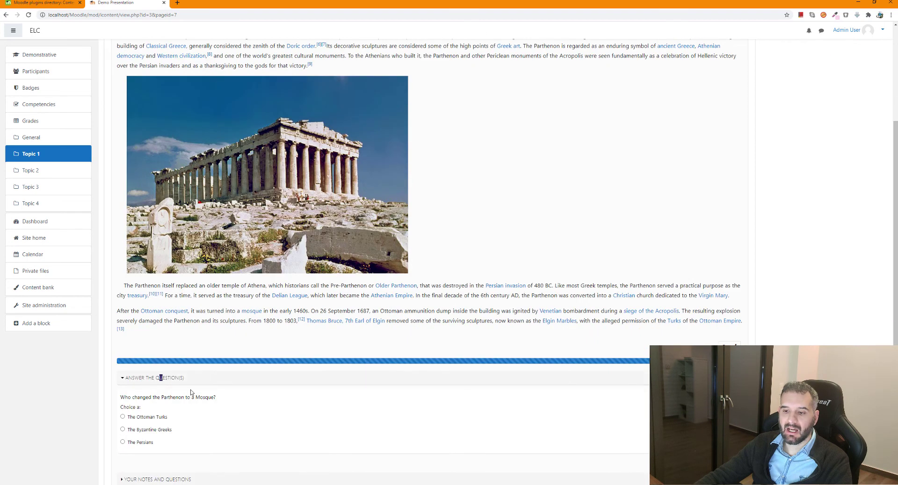
{"action": "left_click", "coordinate": [191, 393]}
{"action": "scroll", "coordinate": [191, 395], "scroll_direction": "down", "scroll_amount": 1}
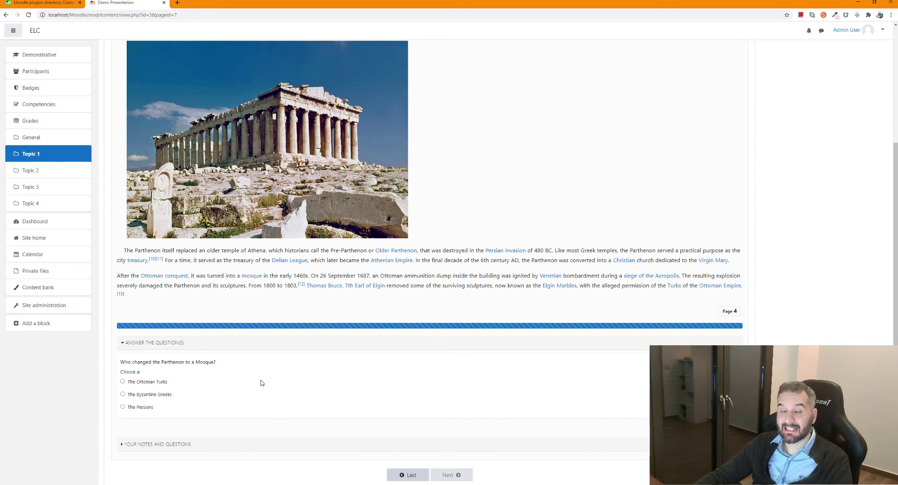
{"action": "scroll", "coordinate": [485, 294], "scroll_direction": "up", "scroll_amount": 3}
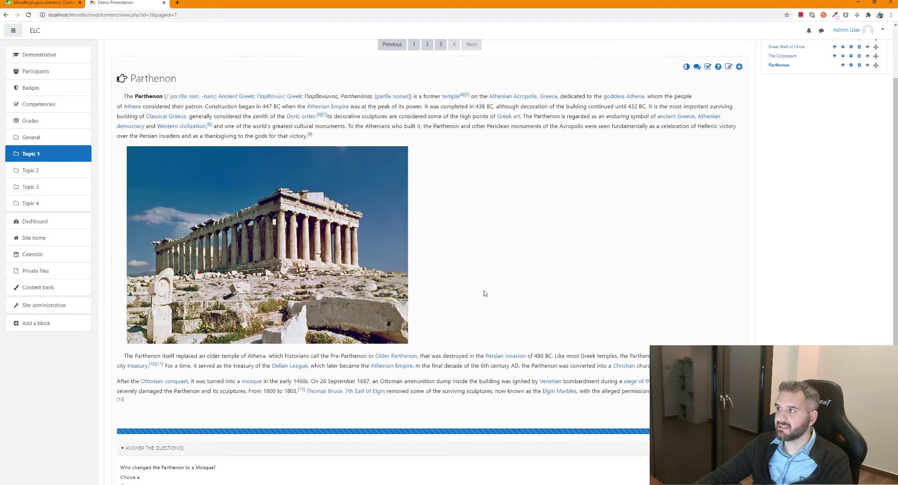
{"action": "scroll", "coordinate": [485, 294], "scroll_direction": "down", "scroll_amount": 3}
{"action": "scroll", "coordinate": [556, 326], "scroll_direction": "up", "scroll_amount": 5}
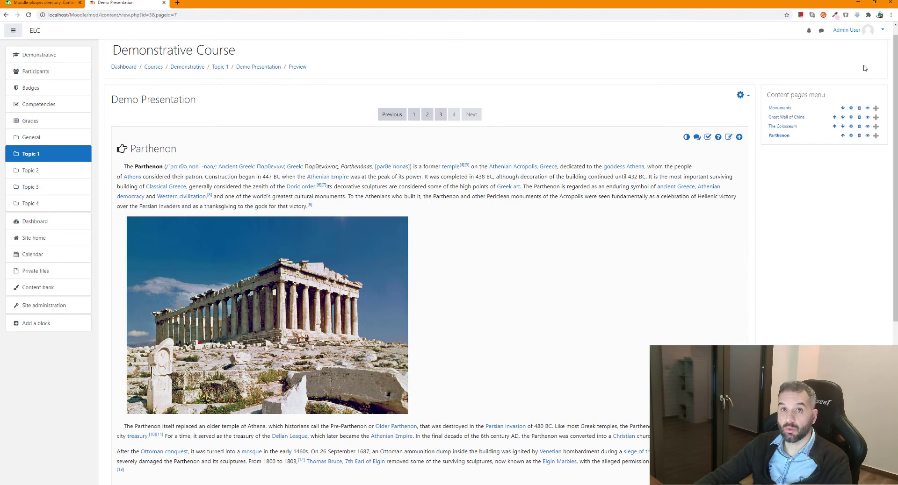
Switch role to Student to view the course as a student
{"action": "left_click", "coordinate": [862, 30]}
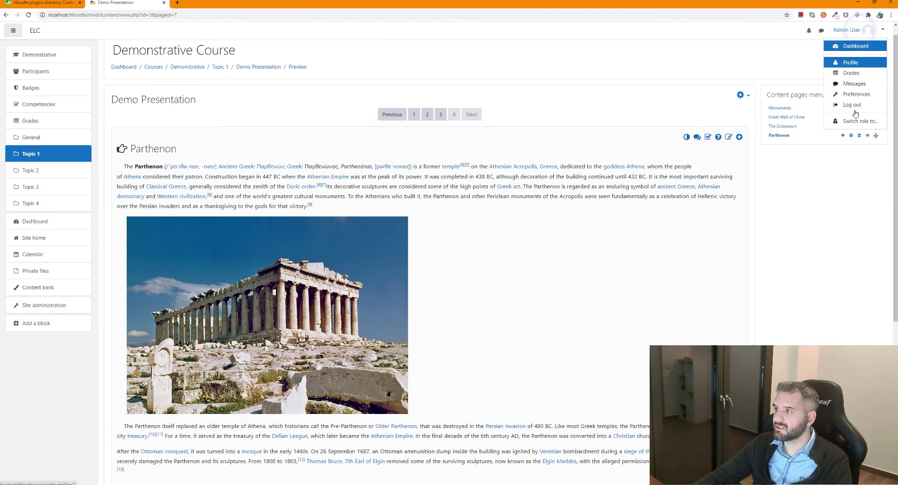
{"action": "left_click", "coordinate": [869, 125]}
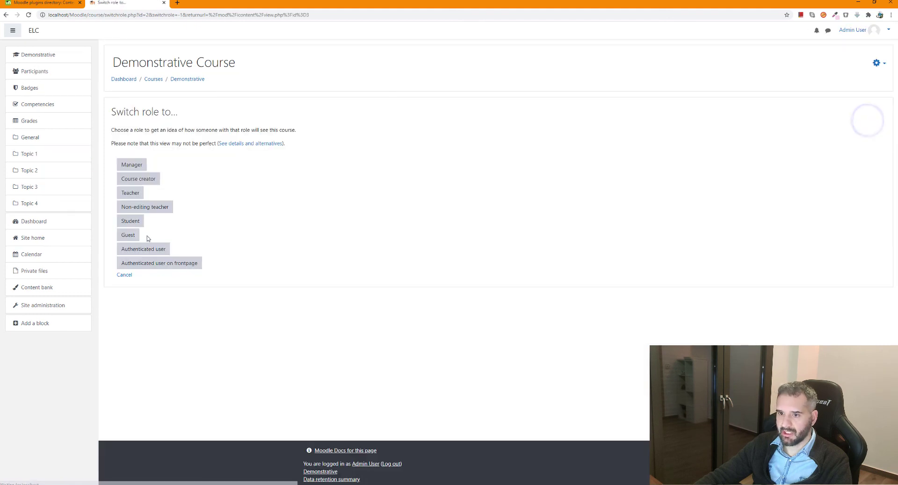
{"action": "left_click", "coordinate": [130, 221]}
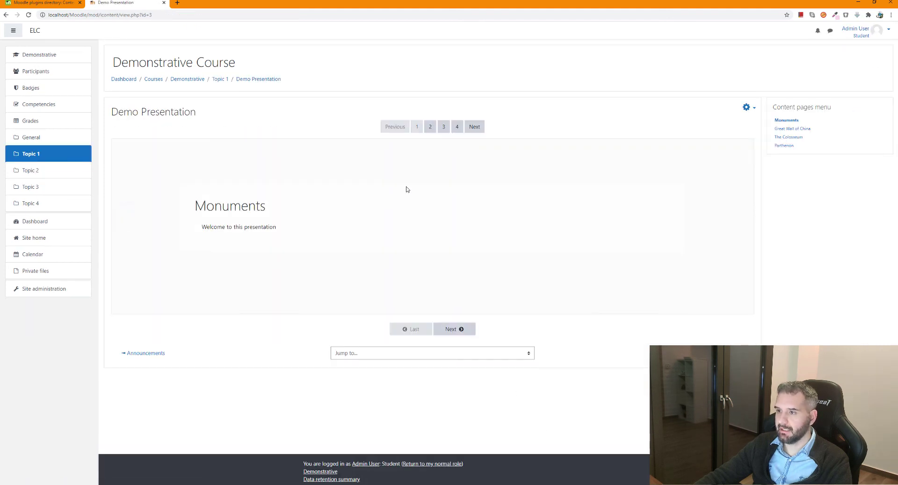
On the Great Wall of China page, answer China and True and submit
{"action": "left_click", "coordinate": [453, 334]}
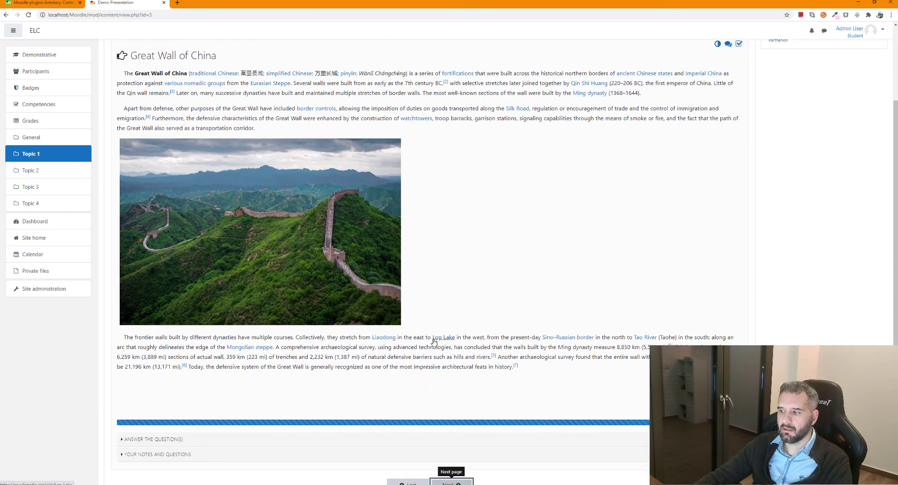
{"action": "left_click", "coordinate": [183, 440]}
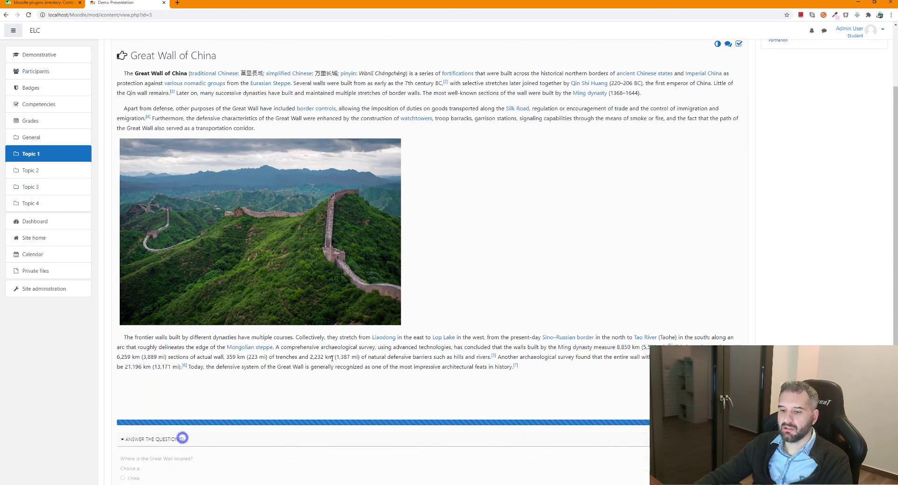
{"action": "scroll", "coordinate": [183, 434], "scroll_direction": "down", "scroll_amount": 3}
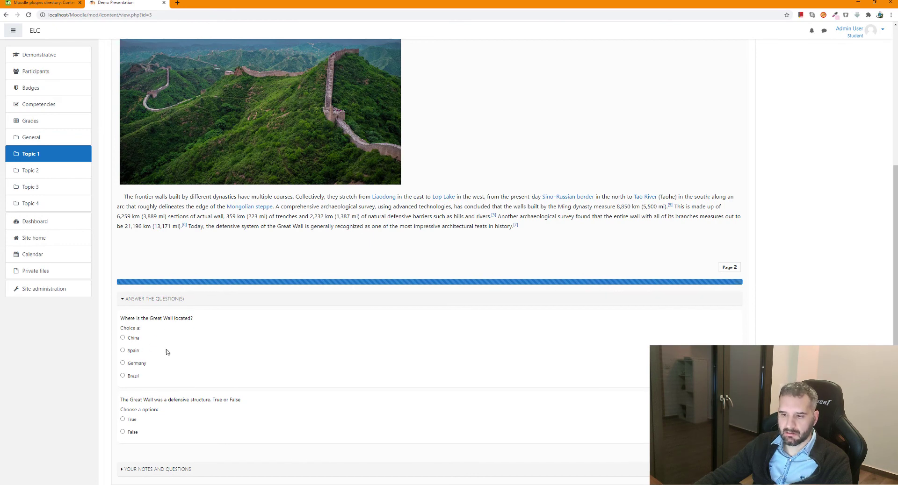
{"action": "left_click", "coordinate": [132, 339]}
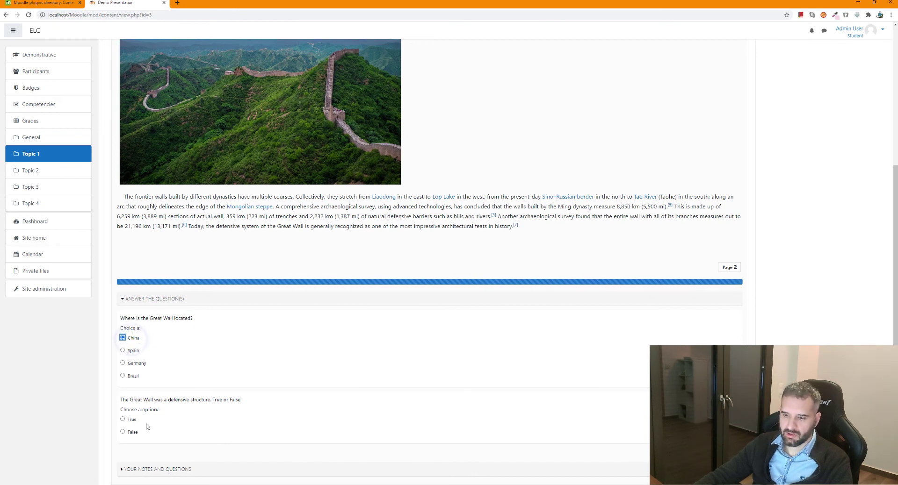
{"action": "left_click", "coordinate": [127, 420]}
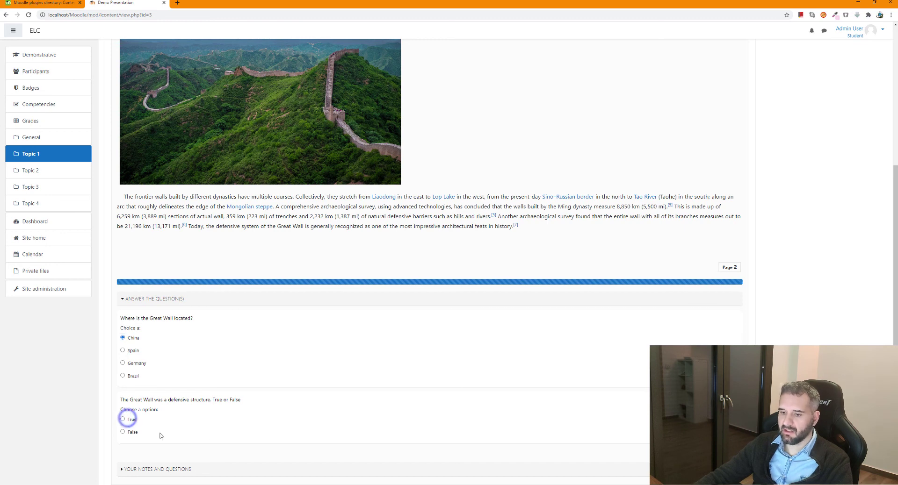
{"action": "left_click", "coordinate": [123, 419]}
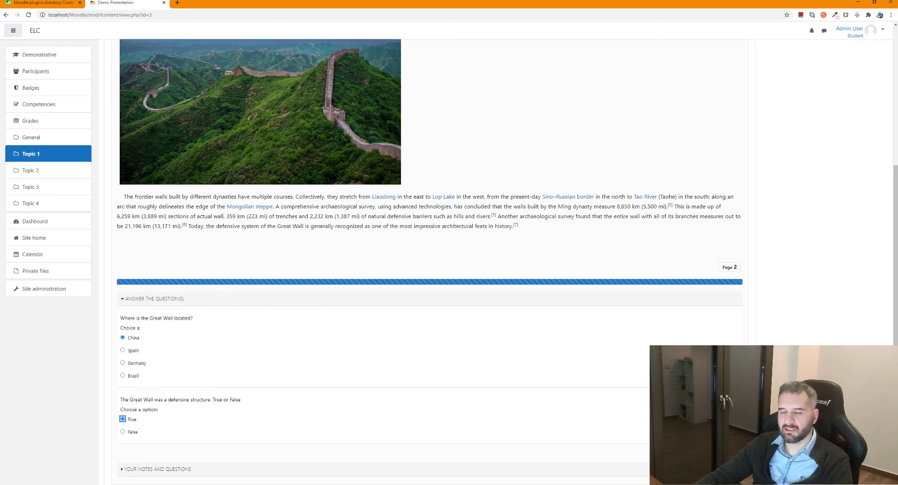
{"action": "key", "text": "Return"}
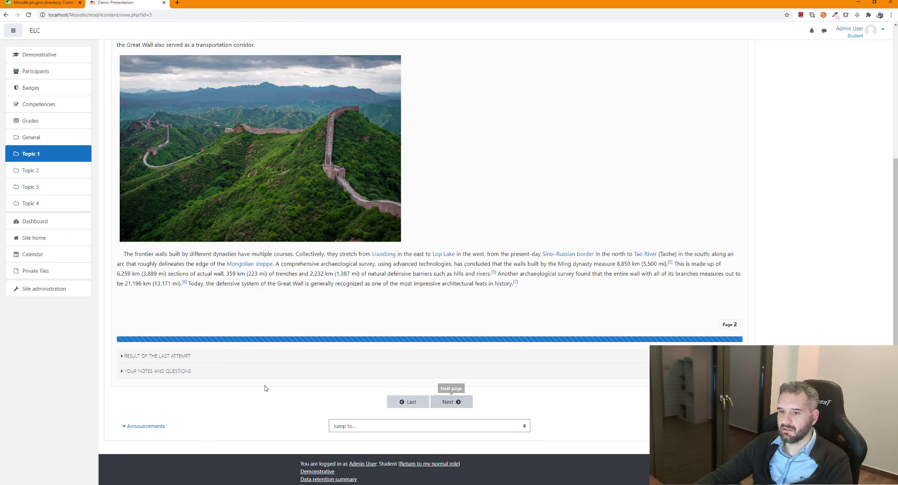
Check the Great Wall result of 2.00 out of 2.00 (100%) and continue to the next page
{"action": "left_click", "coordinate": [198, 390]}
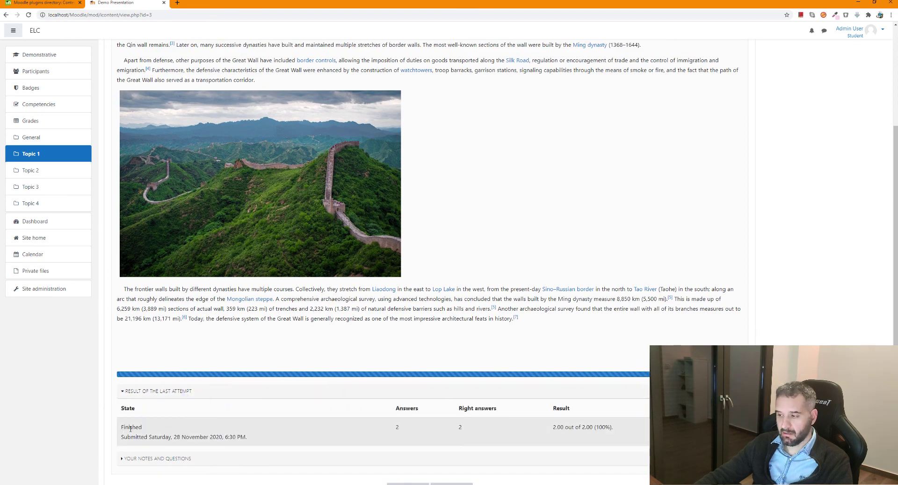
{"action": "left_click_drag", "start_coordinate": [551, 427], "coordinate": [616, 426]}
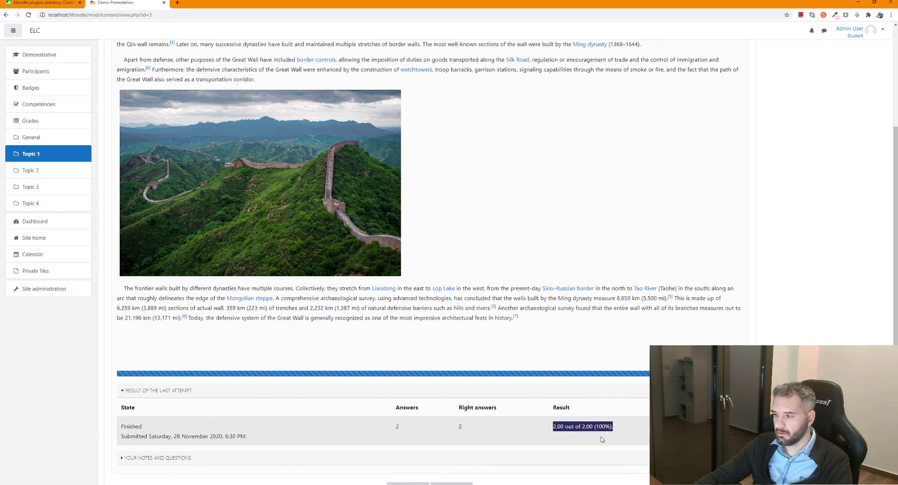
{"action": "scroll", "coordinate": [616, 427], "scroll_direction": "down", "scroll_amount": 1}
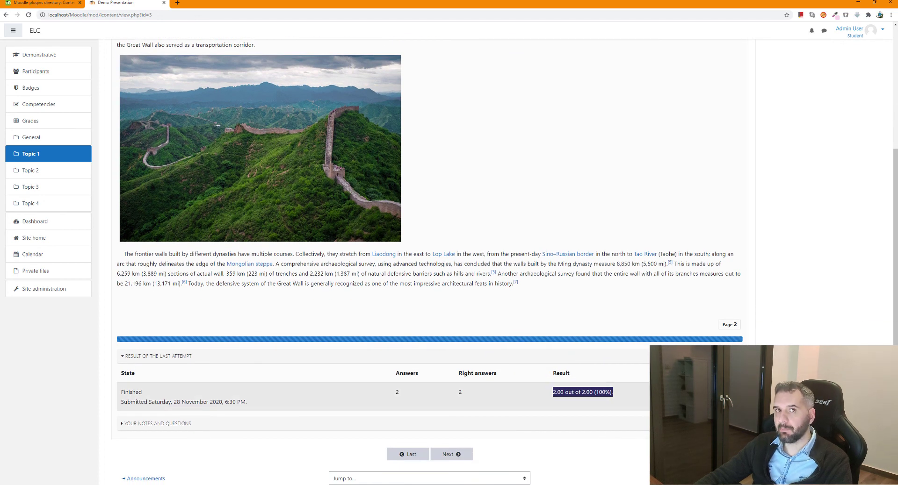
{"action": "left_click", "coordinate": [443, 456]}
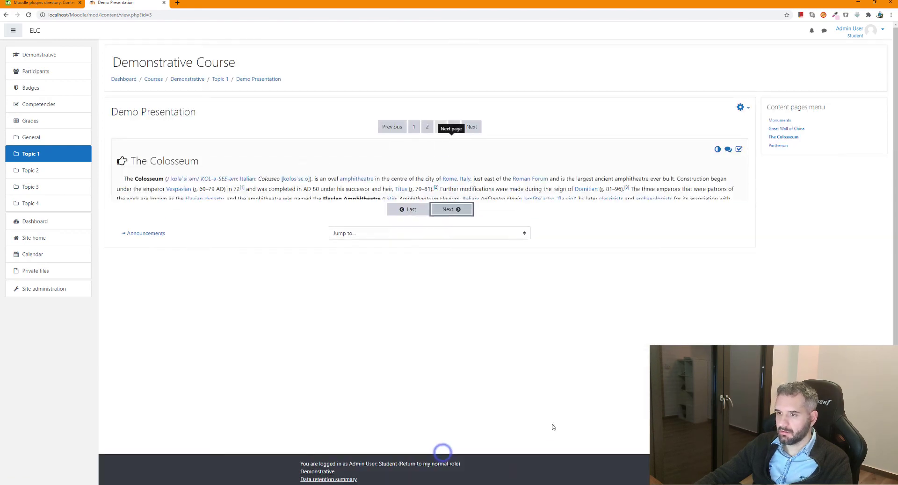
{"action": "scroll", "coordinate": [538, 397], "scroll_direction": "down", "scroll_amount": 3}
Answer The Ottoman Turks to the Parthenon mosque question and submit it
{"action": "left_click", "coordinate": [461, 432]}
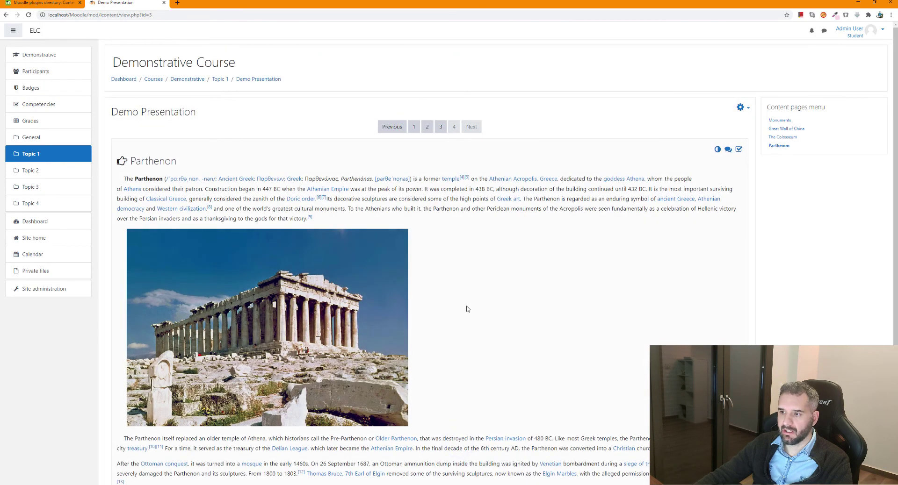
{"action": "scroll", "coordinate": [465, 308], "scroll_direction": "down", "scroll_amount": 3}
{"action": "left_click", "coordinate": [160, 391]}
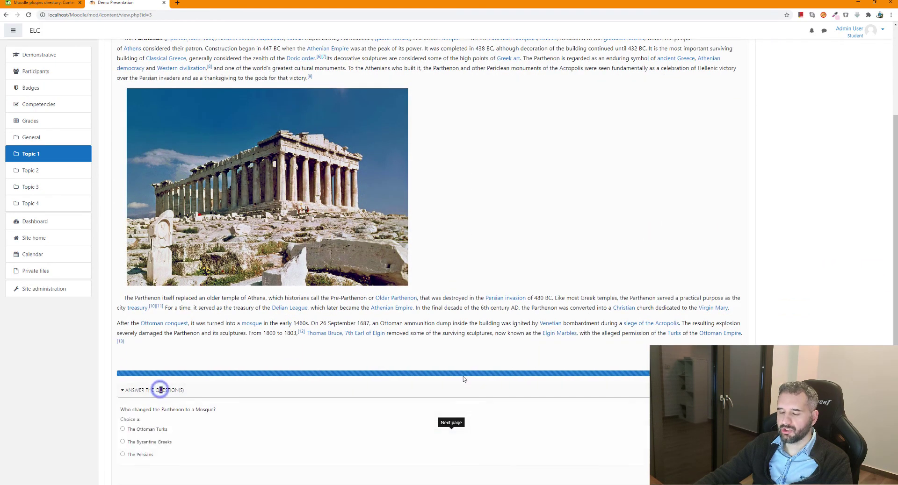
{"action": "scroll", "coordinate": [160, 387], "scroll_direction": "down", "scroll_amount": 2}
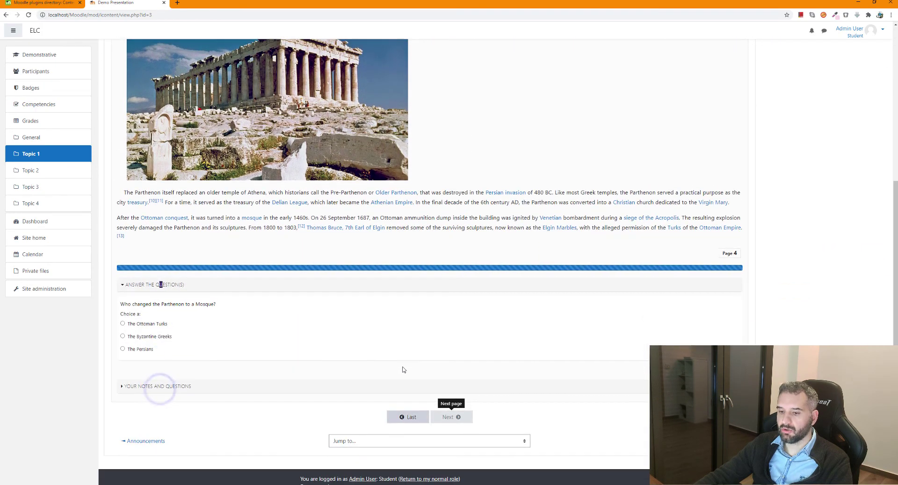
{"action": "left_click", "coordinate": [157, 323]}
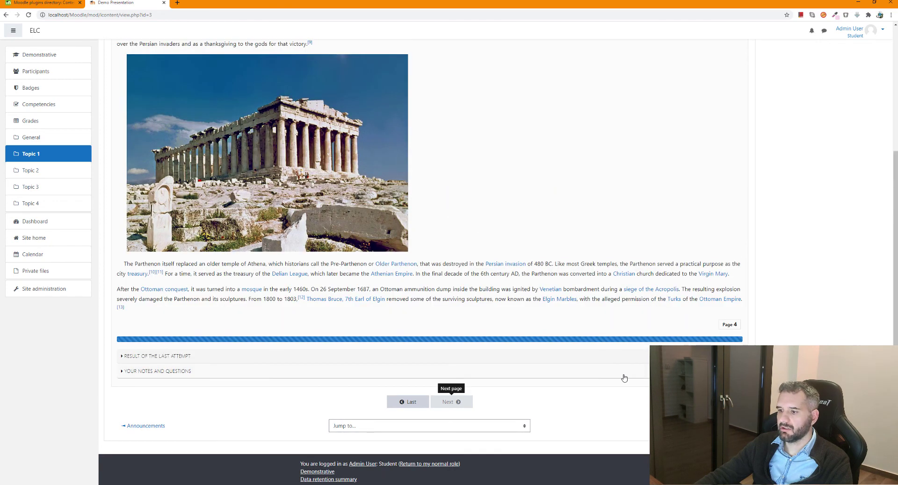
{"action": "scroll", "coordinate": [625, 382], "scroll_direction": "up", "scroll_amount": 5}
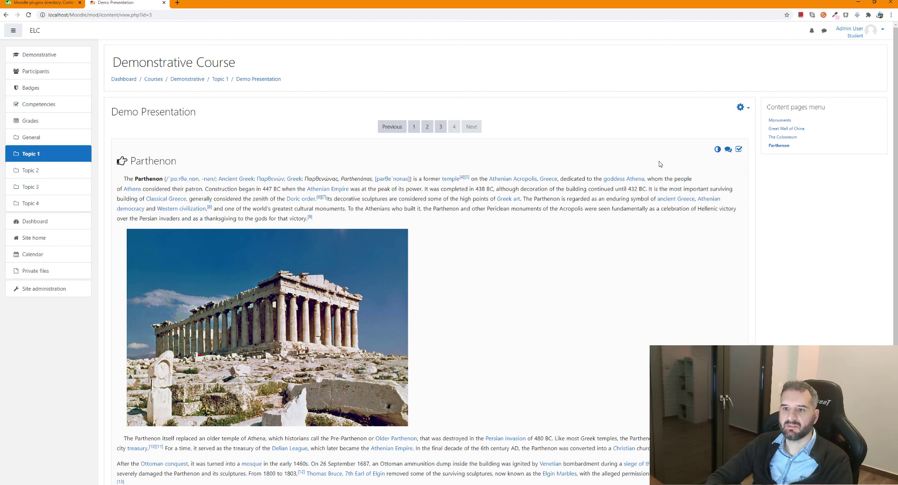
Go back to Topic 1 and tick Demo Presentation's completion checkbox
{"action": "left_click", "coordinate": [220, 79]}
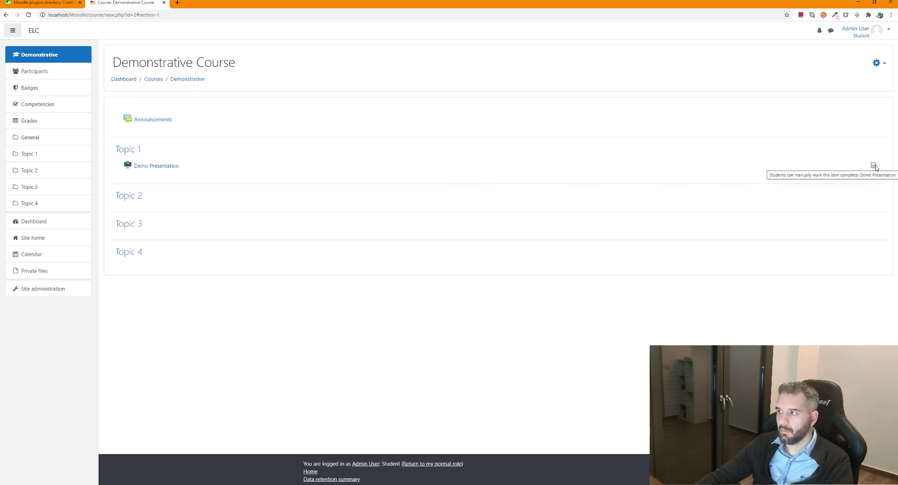
{"action": "left_click", "coordinate": [874, 167]}
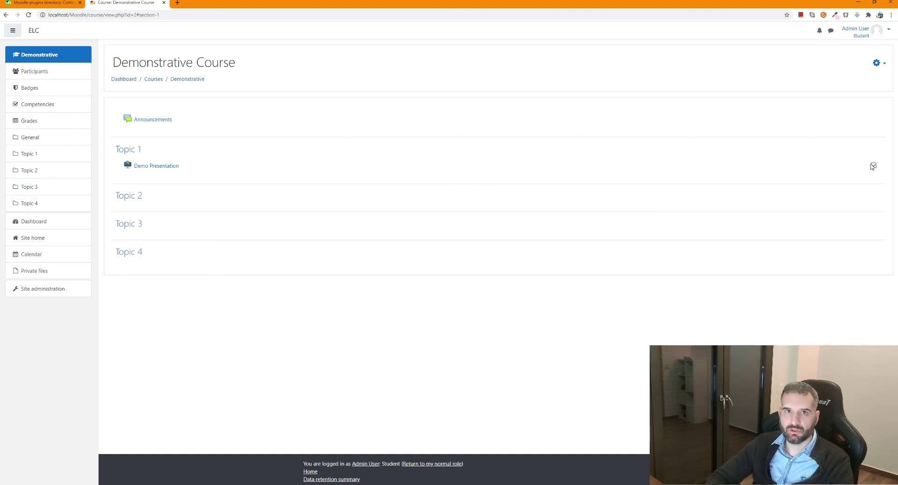